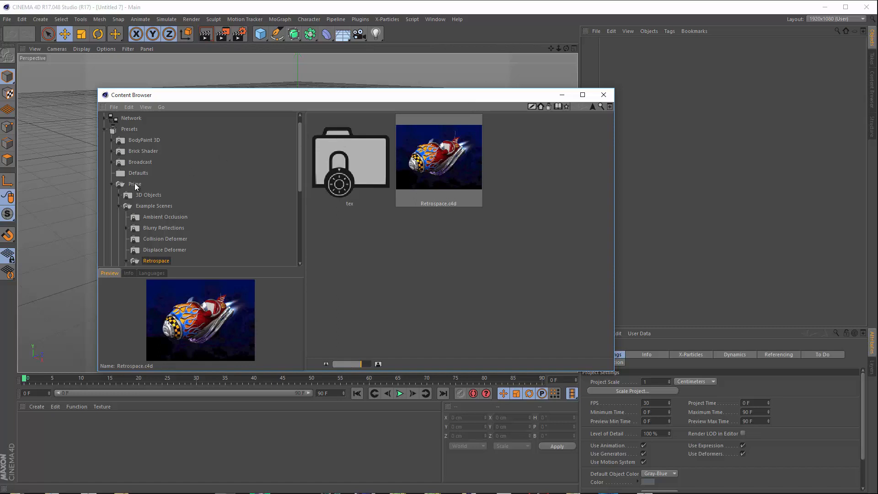
Open the Retrospace.c4d example scene from the Prime presets and minimize the Content Browser
scroll(151, 206, "down", 2)
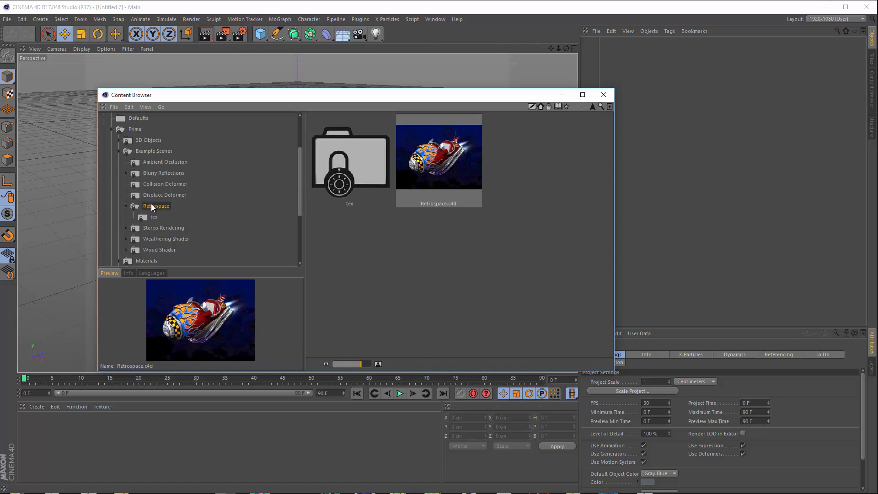
double_click(447, 163)
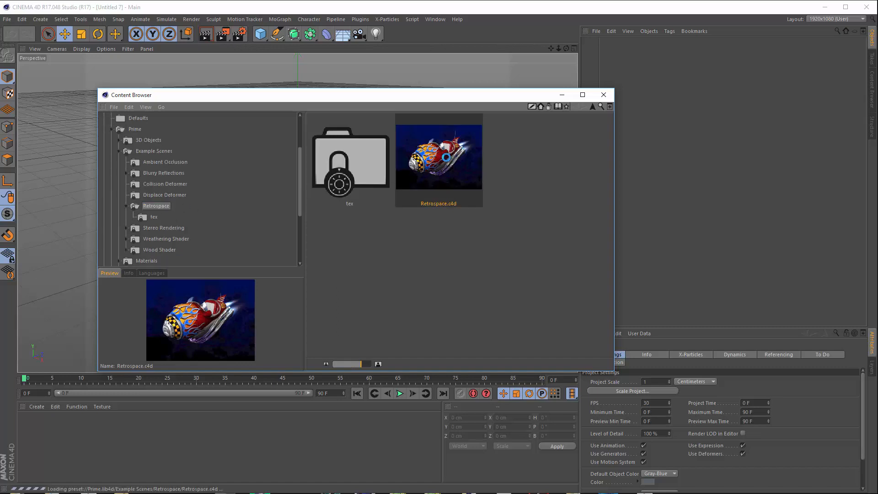
left_click(562, 95)
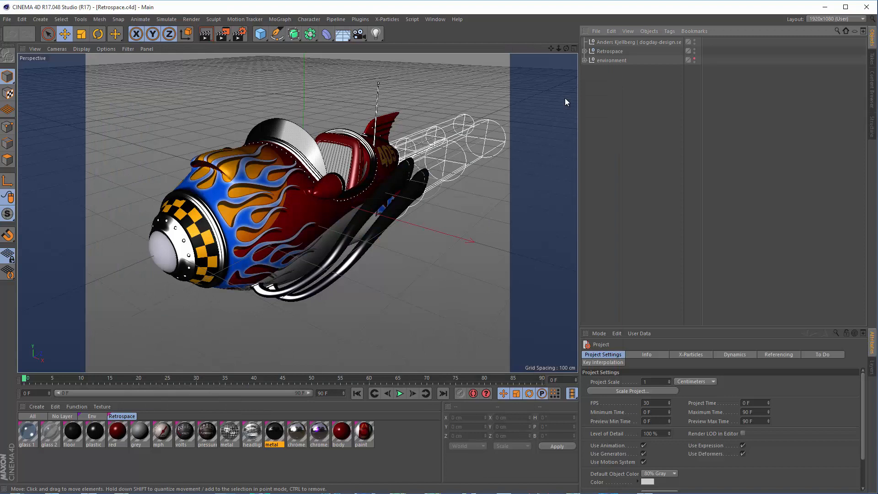
Delete the environment group and expand the Retrospace group in the object hierarchy
left_click(612, 61)
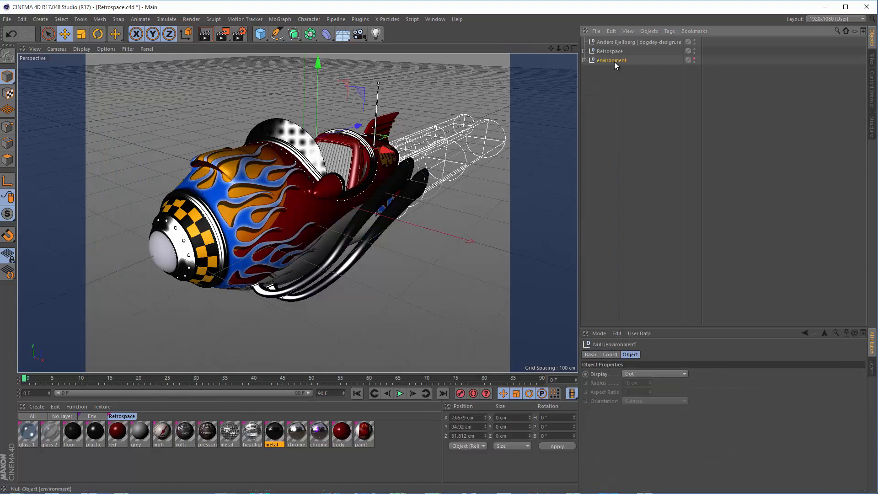
key("Delete")
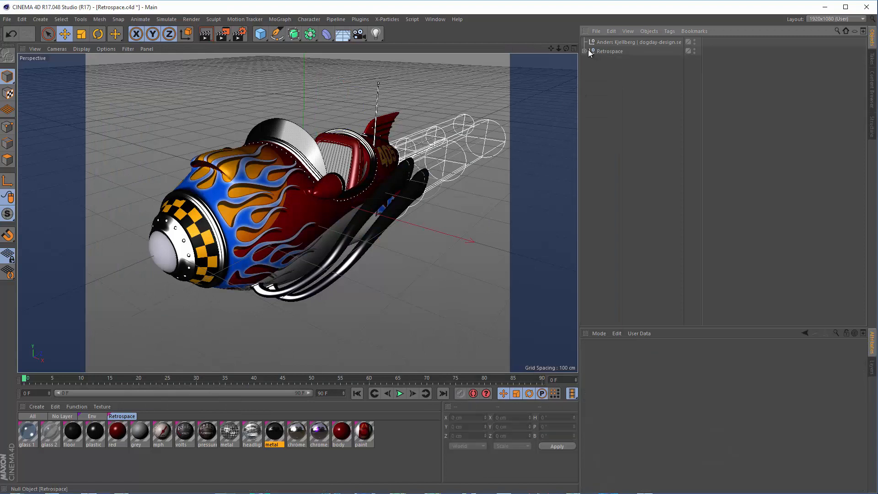
left_click(585, 51)
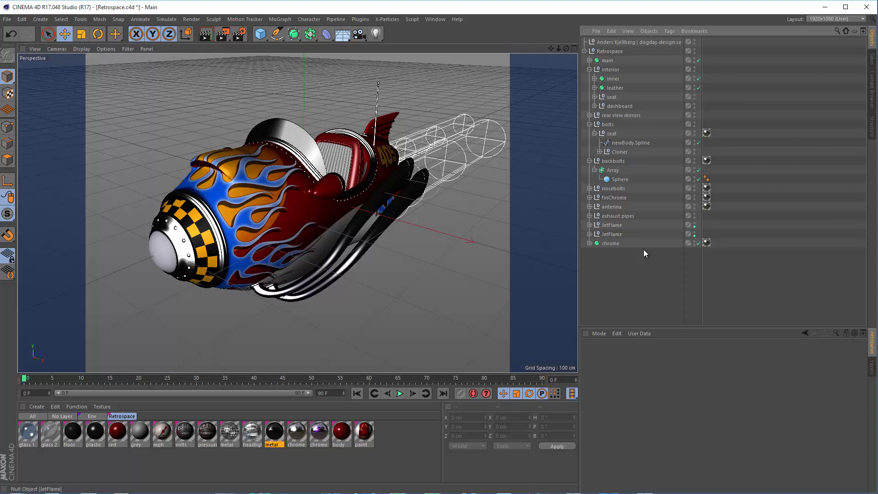
Select the main subdivision surface and switch the object list to Flat Tree display
left_click(608, 61)
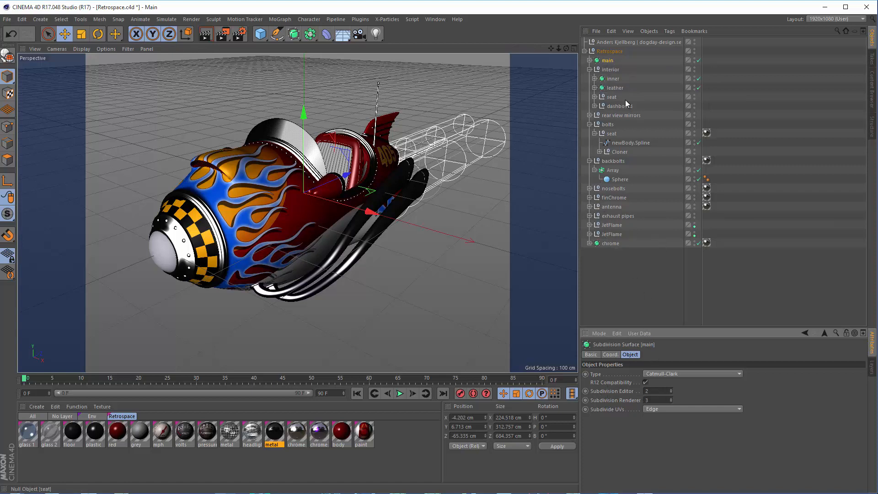
left_click(627, 31)
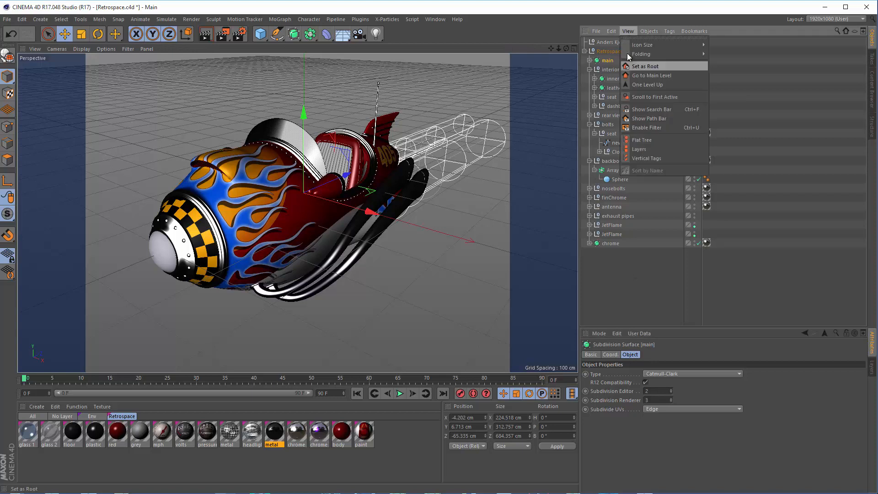
left_click(654, 138)
Select the main, dials, inner, chrome, dBoard and leather subdivision surfaces together in the flat object list
scroll(630, 106, "down", 4)
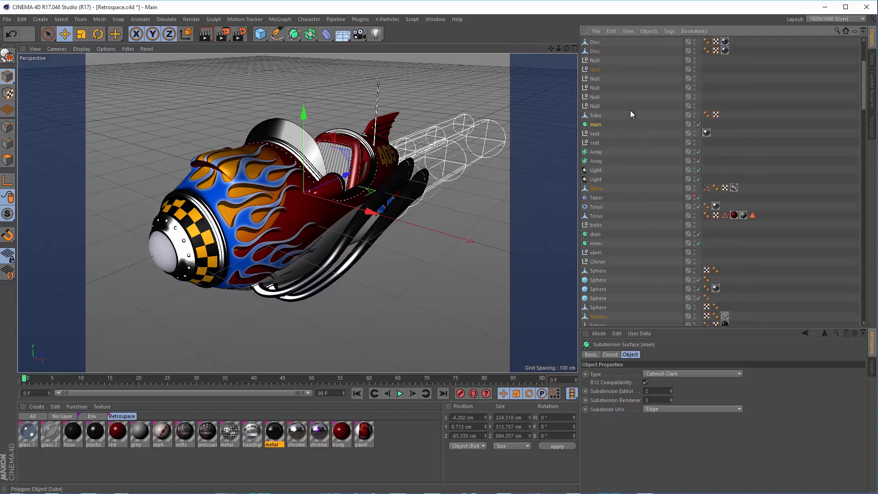
scroll(594, 133, "down", 2)
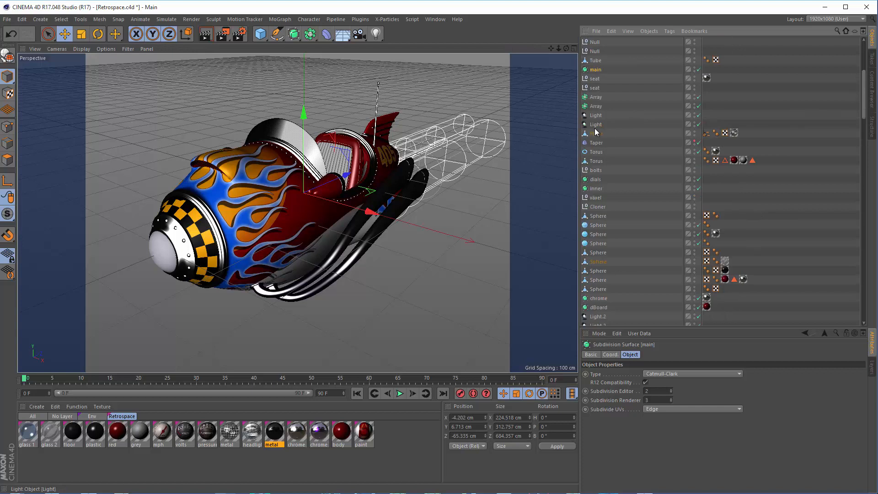
left_click(592, 174, "ctrl")
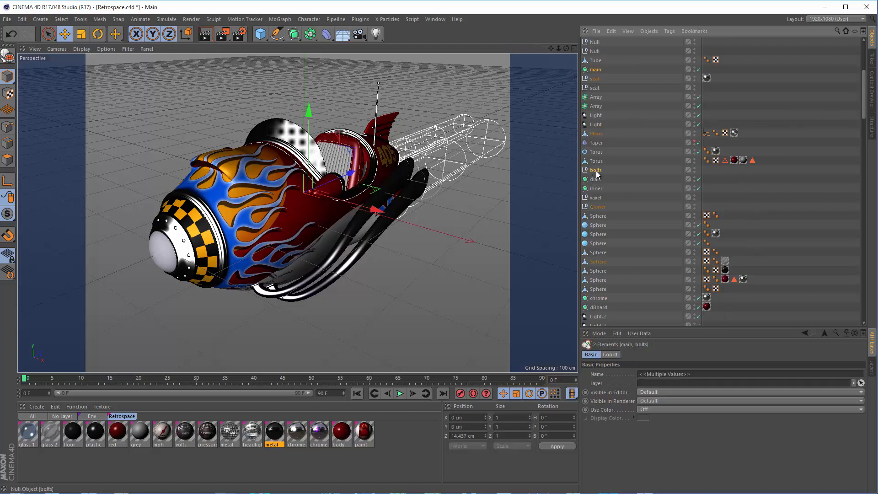
left_click(597, 67)
left_click(595, 178, "ctrl")
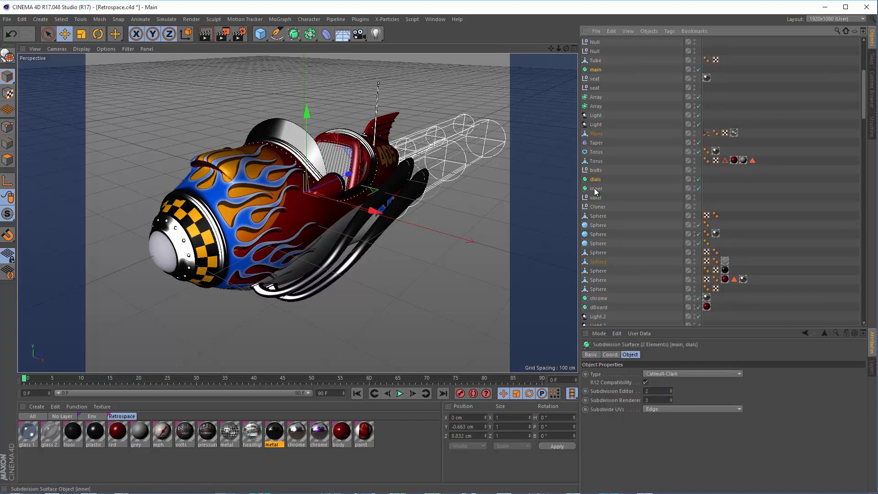
left_click(597, 188, "ctrl")
scroll(597, 191, "down", 6)
left_click(598, 143, "ctrl")
left_click(598, 134, "ctrl")
left_click(597, 179, "ctrl")
scroll(603, 192, "down", 16)
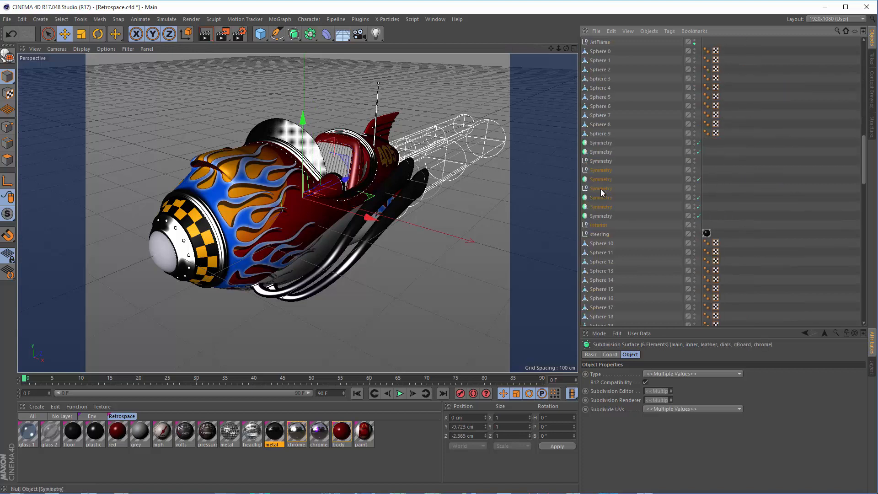
Add all the HyperNURBS objects to the selection and set Subdivision Editor to 1 for every selected subdivision surface
scroll(606, 198, "down", 15)
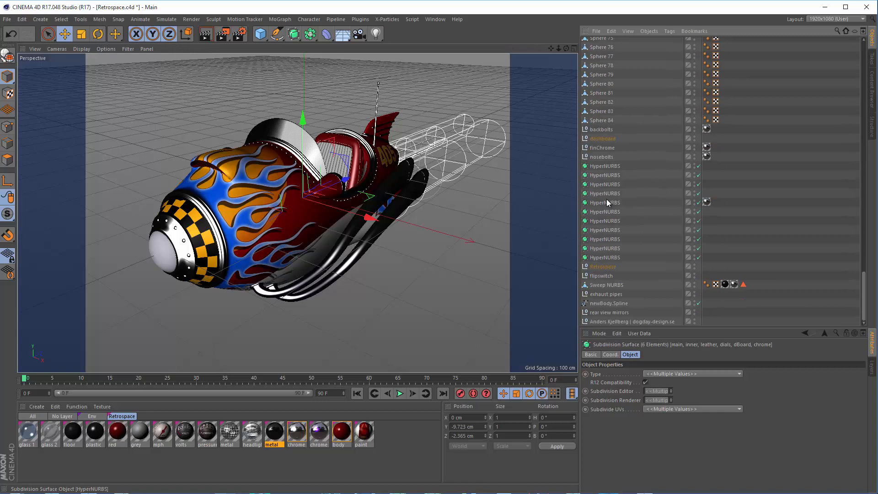
left_click(598, 166, "ctrl")
left_click(602, 176, "ctrl")
left_click(604, 185, "ctrl")
left_click(605, 194, "ctrl")
left_click(607, 203, "ctrl")
left_click(610, 212, "ctrl")
left_click(610, 220, "ctrl")
left_click(607, 231, "ctrl")
left_click(608, 238, "ctrl")
left_click(608, 248, "ctrl")
left_click(608, 258, "ctrl")
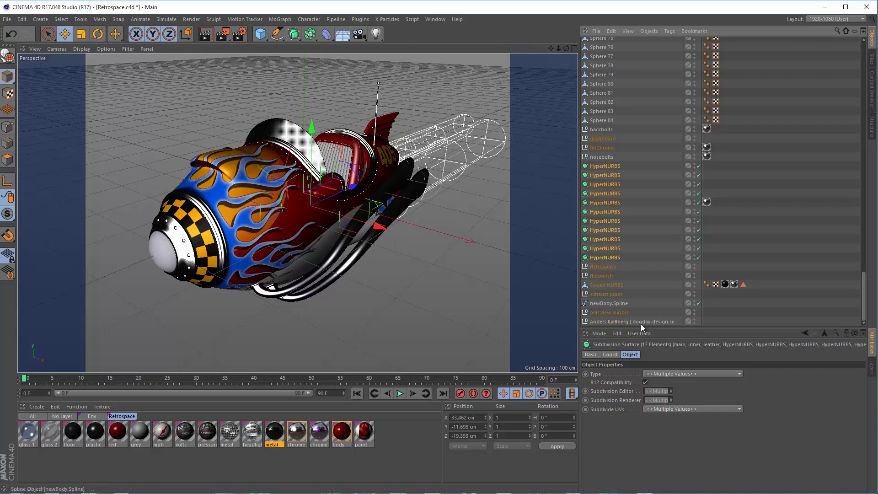
left_click(658, 391)
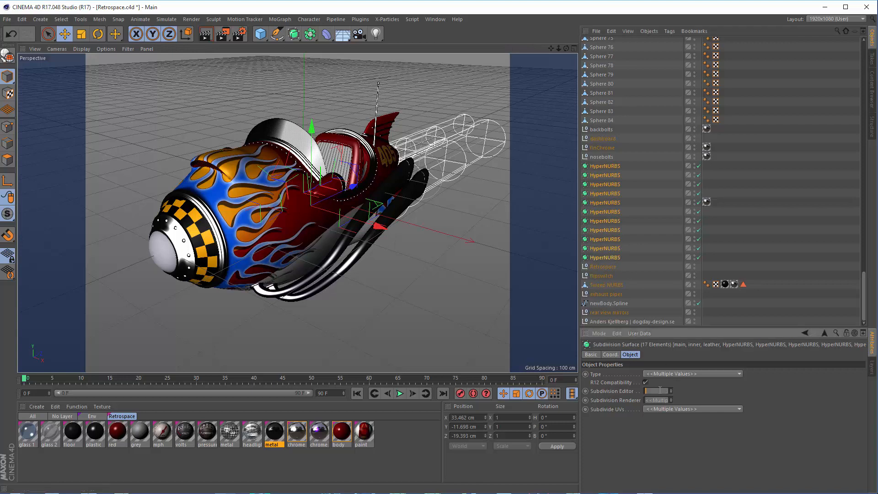
type("1")
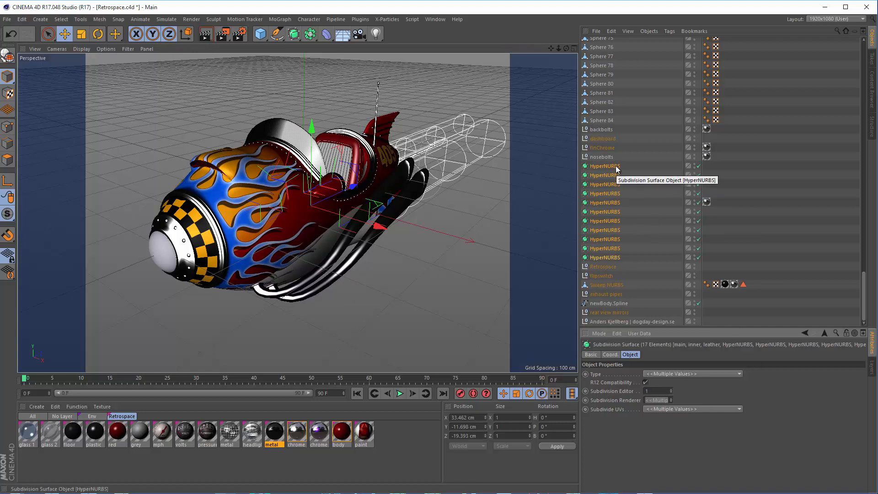
Enable Render Instances on both Array objects
scroll(616, 167, "up", 15)
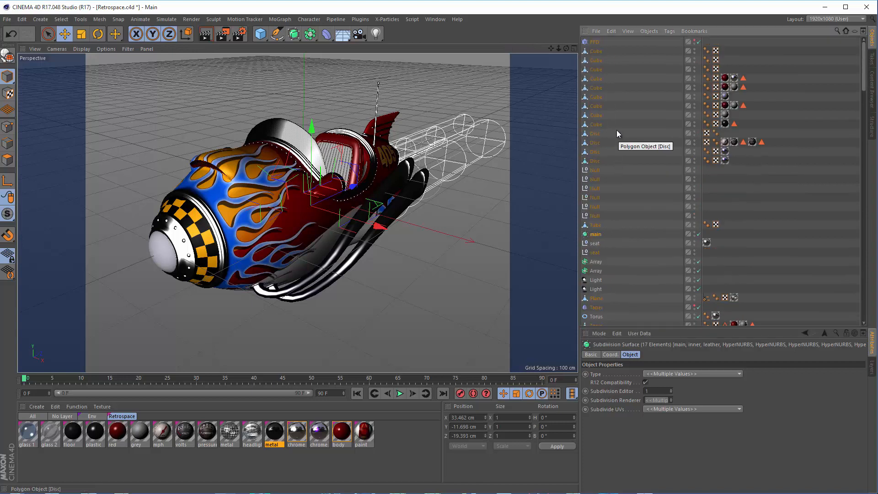
left_click(603, 124)
scroll(598, 131, "down", 2)
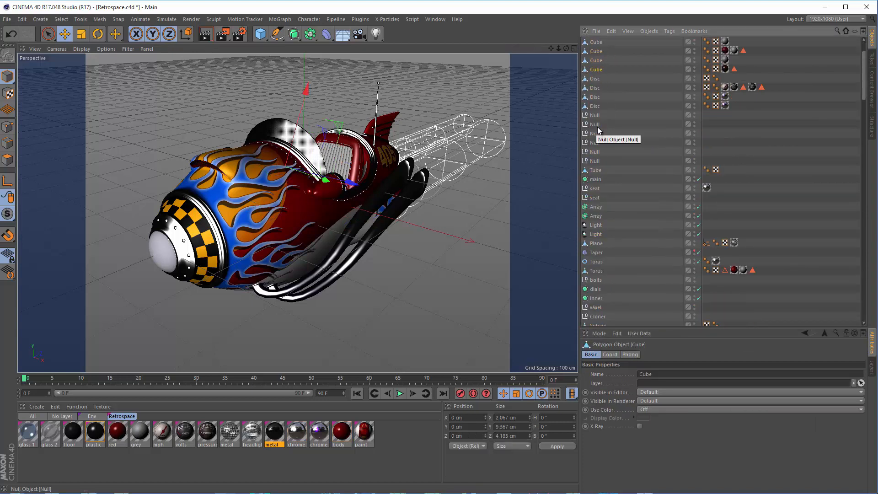
scroll(598, 132, "down", 2)
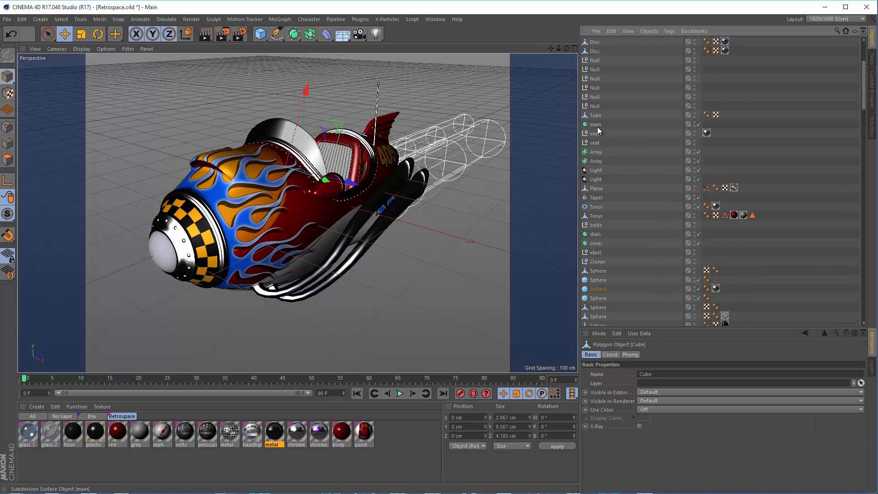
left_click(595, 150)
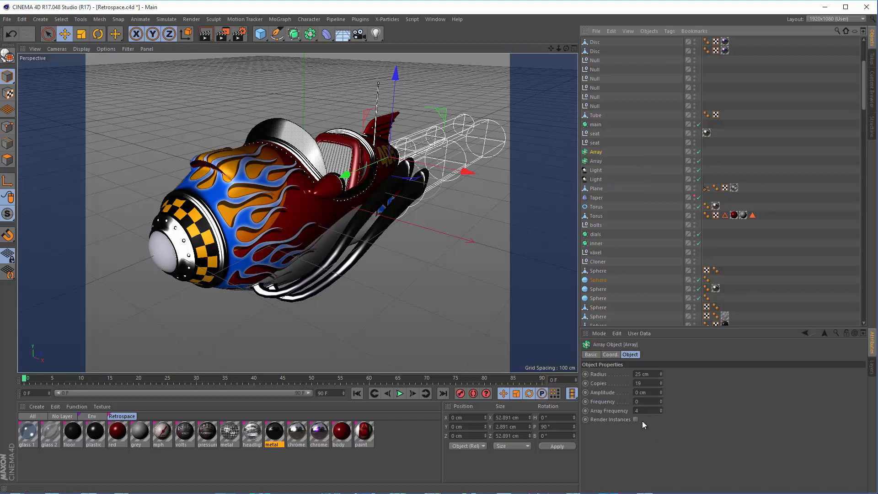
left_click(636, 420)
left_click(586, 162)
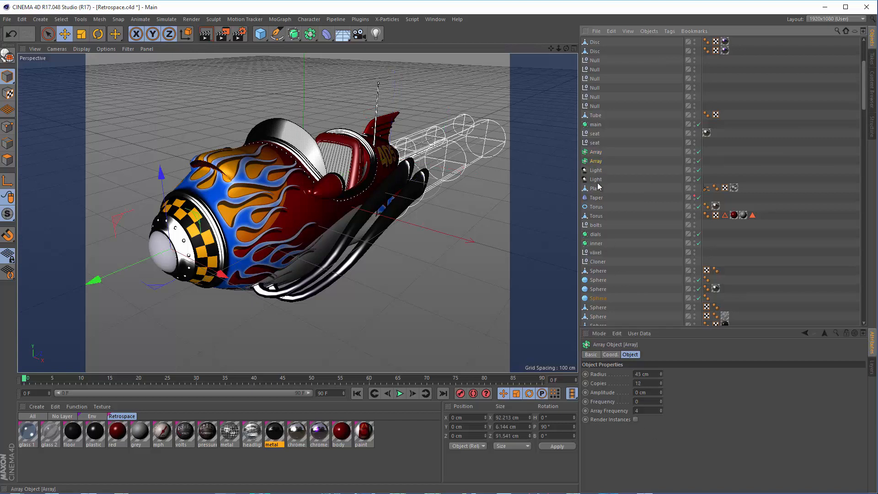
left_click(635, 420)
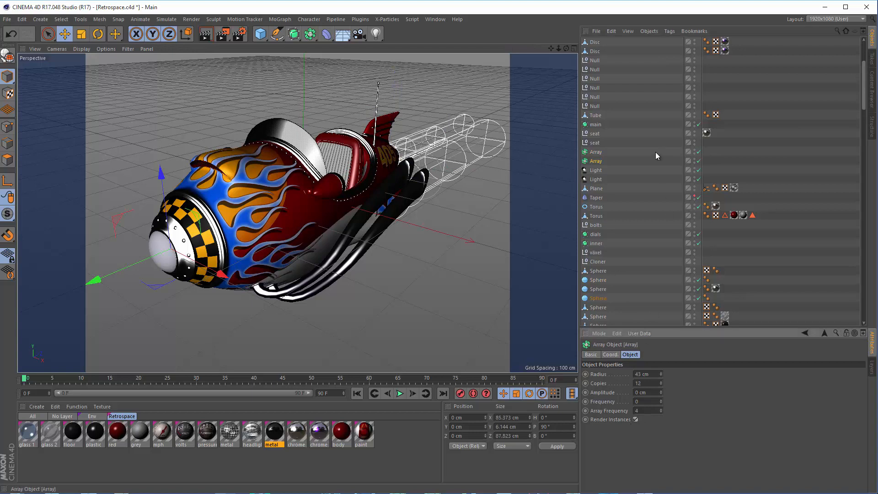
Enable Render Instance on the Instance object that references flipswitch
scroll(619, 125, "down", 3)
scroll(620, 127, "down", 6)
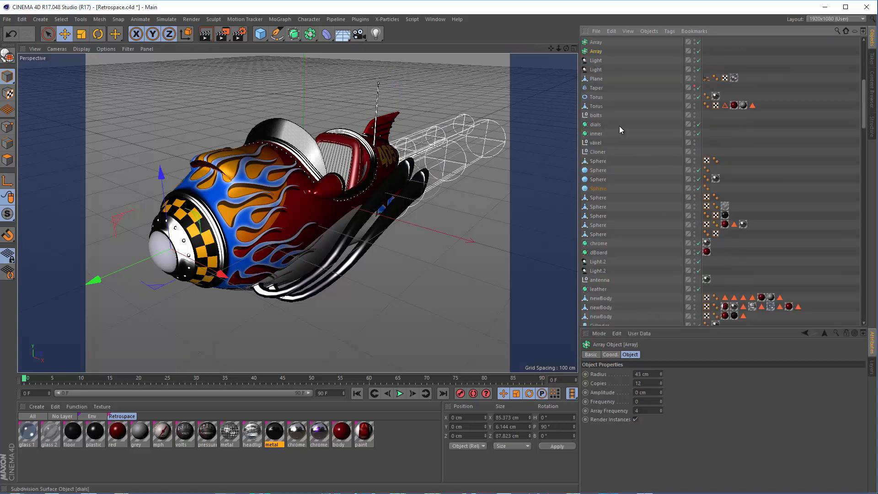
scroll(620, 127, "down", 3)
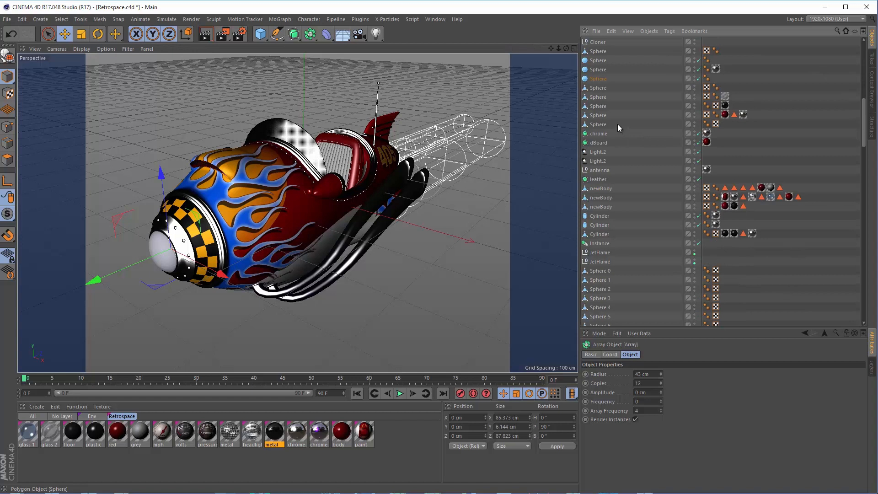
scroll(615, 122, "down", 3)
left_click(598, 188)
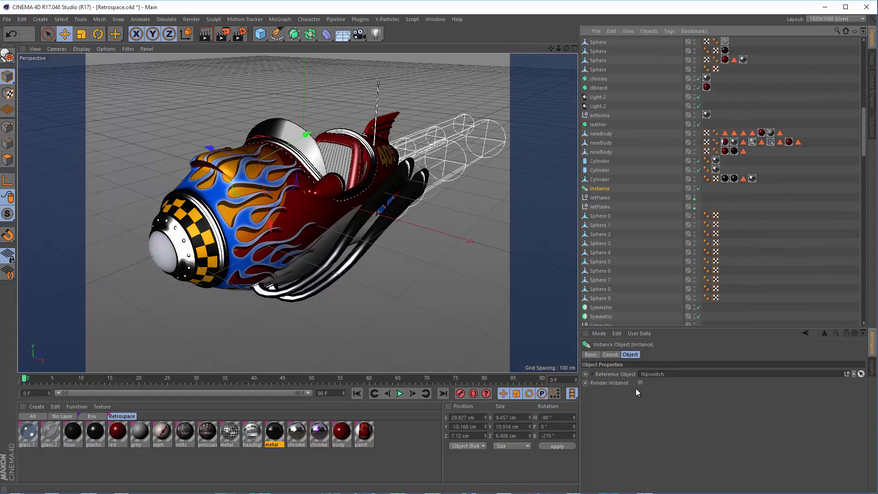
left_click(640, 382)
Look through the rest of the flat object list and restore the hierarchical display by disabling Flat Tree
scroll(614, 229, "down", 15)
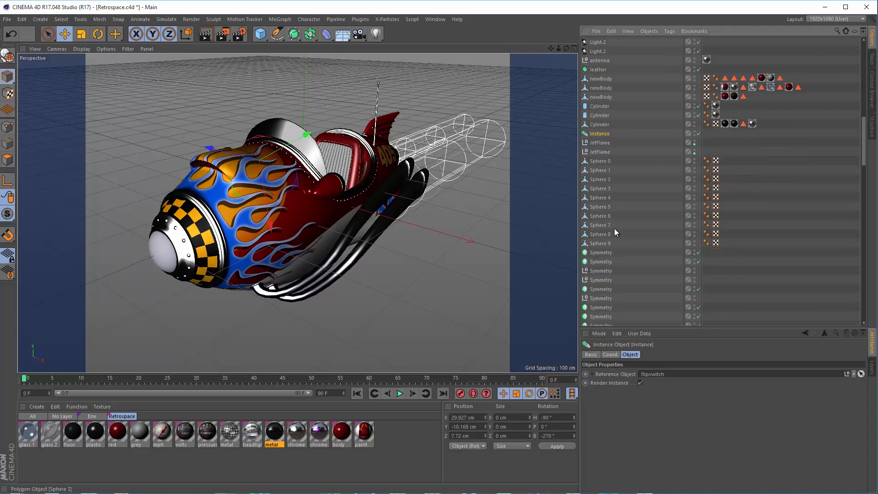
scroll(614, 226, "down", 15)
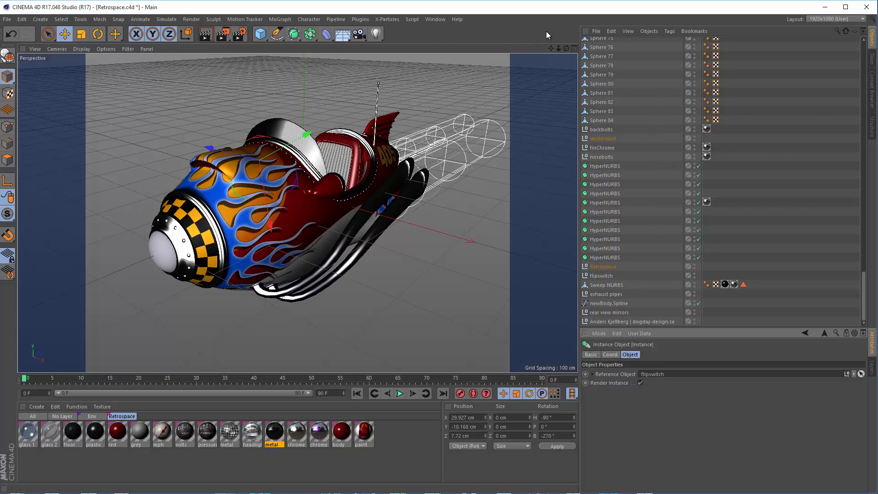
left_click(626, 31)
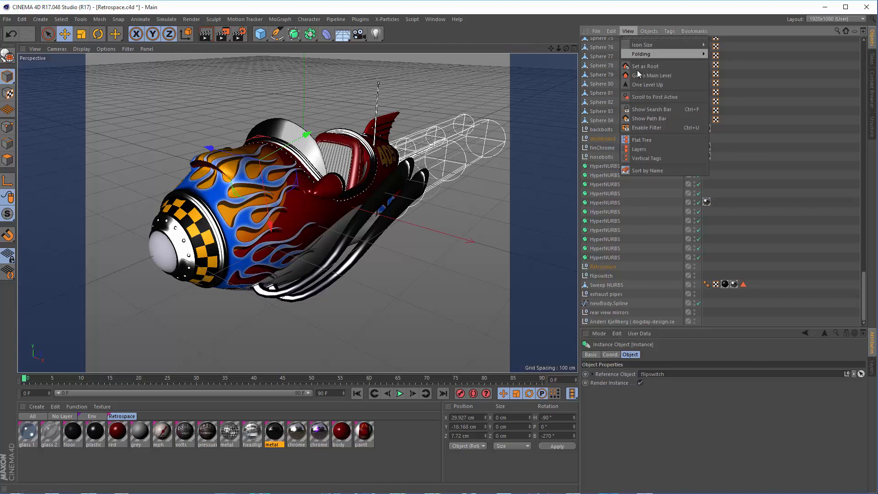
left_click(646, 142)
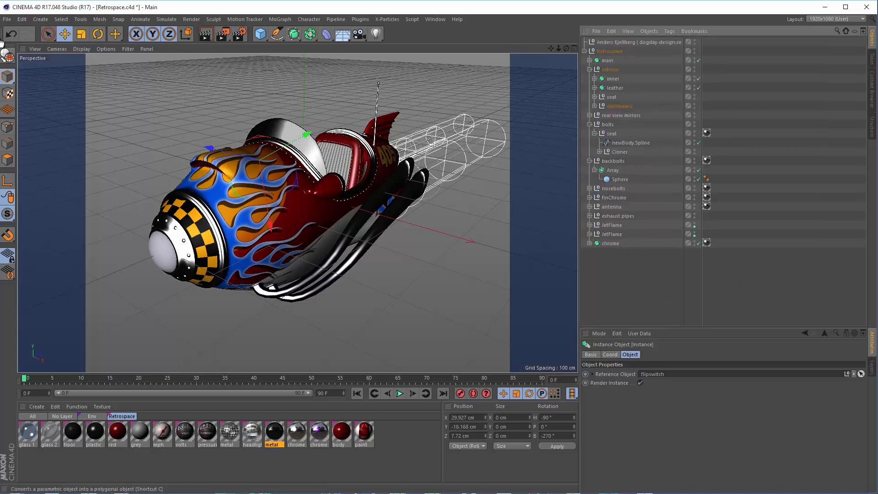
Start a PDF export of the scene and save it as Retrospace1.pdf in the tests folder
left_click(9, 19)
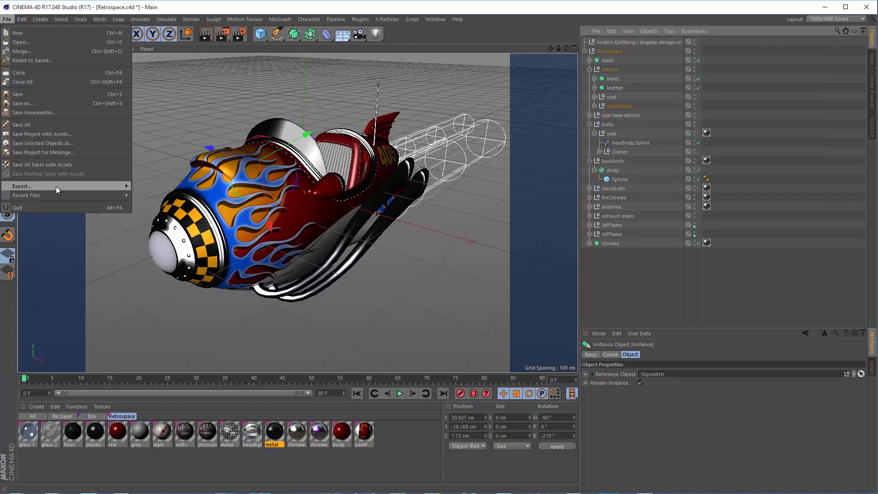
mouse_move(56, 186)
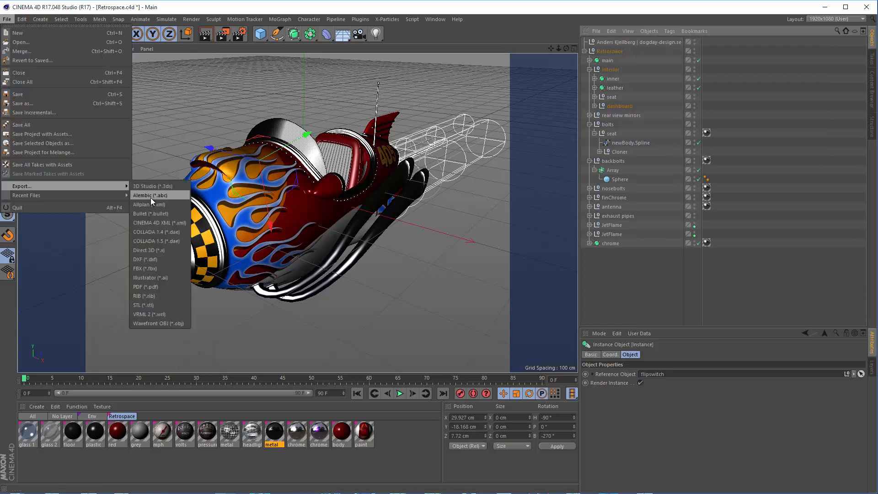
left_click(152, 287)
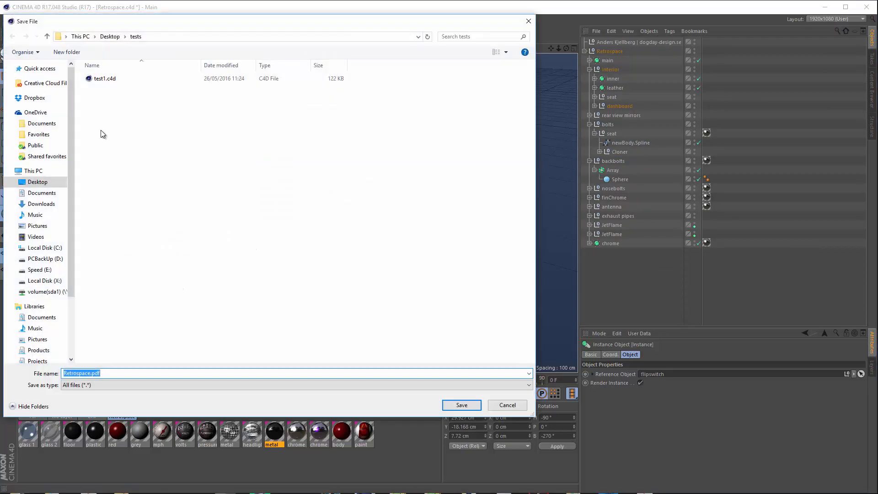
key("End")
key("Left")
key("Left")
key("Left")
key("Left")
type("1")
key("Return")
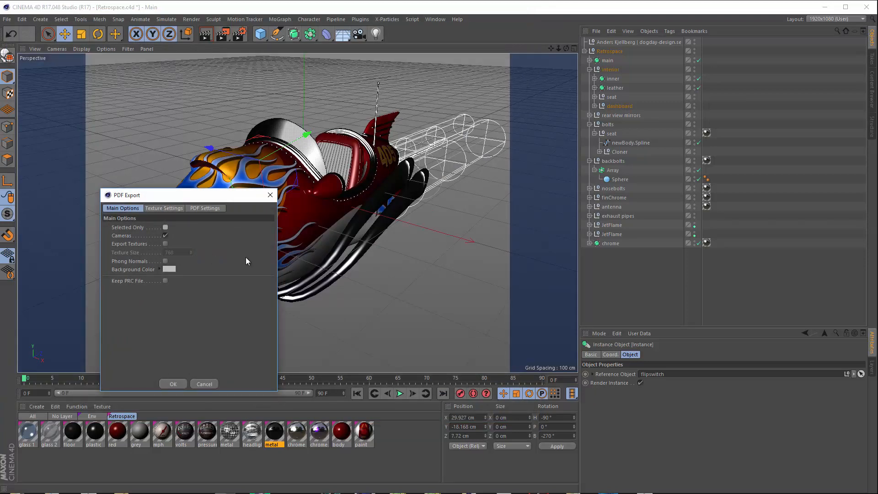
Review the main, texture and PDF settings of the PDF export and run it with the default options
left_click_drag(179, 197, 309, 120)
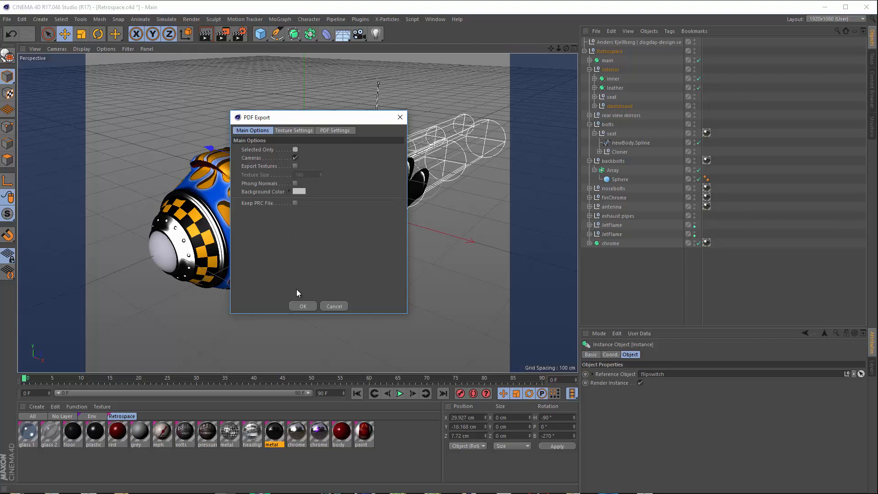
left_click(294, 131)
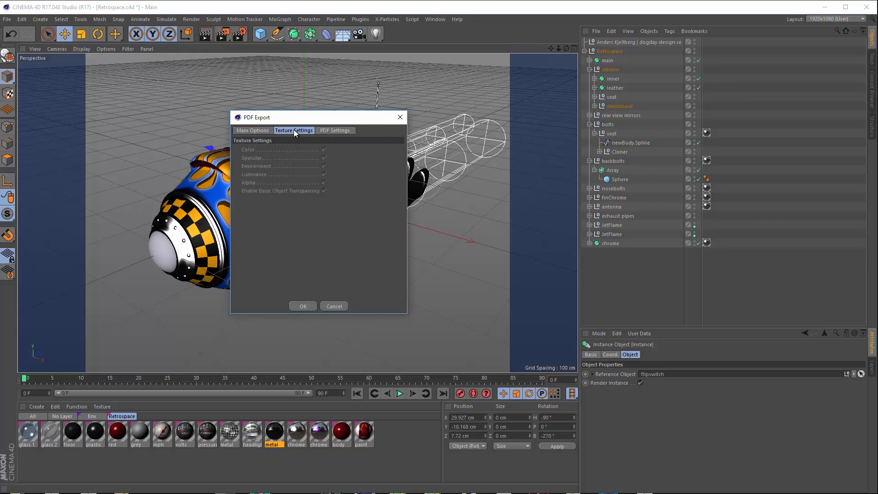
left_click(258, 132)
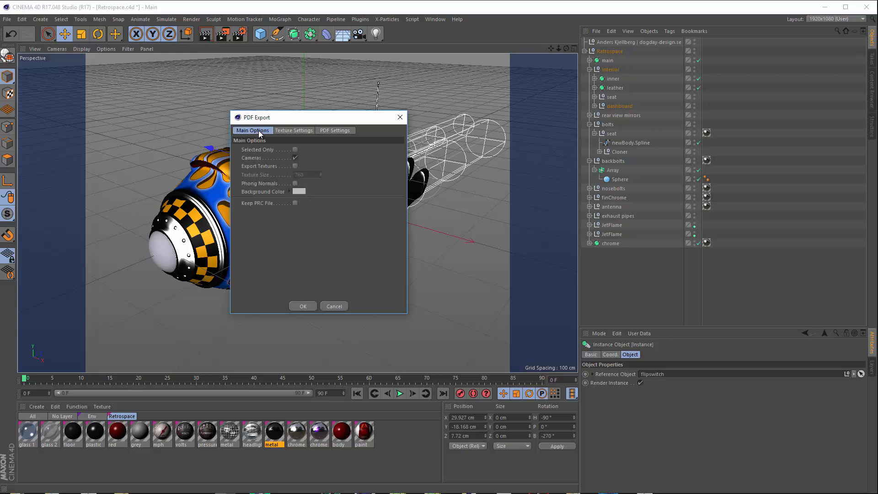
left_click(294, 131)
left_click(335, 131)
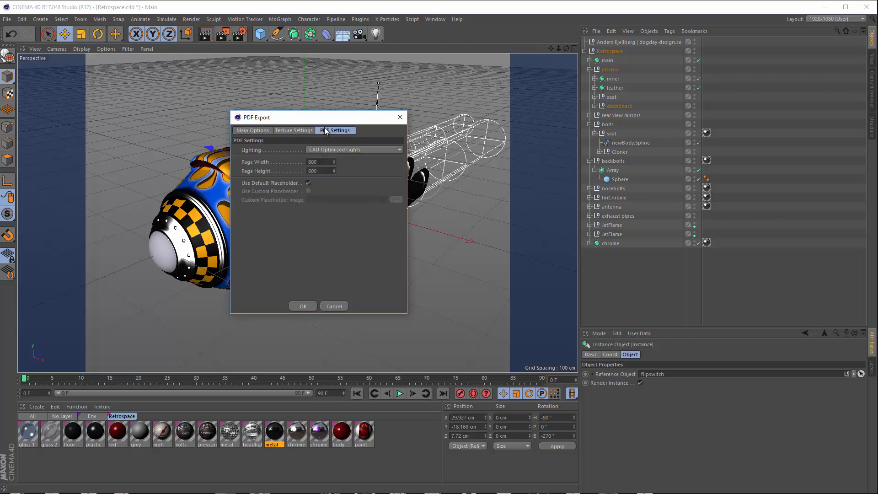
left_click(252, 131)
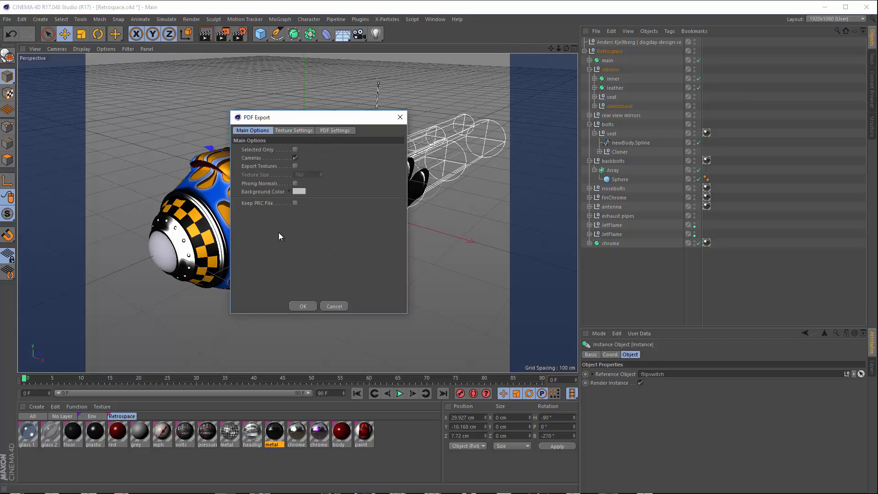
left_click(305, 306)
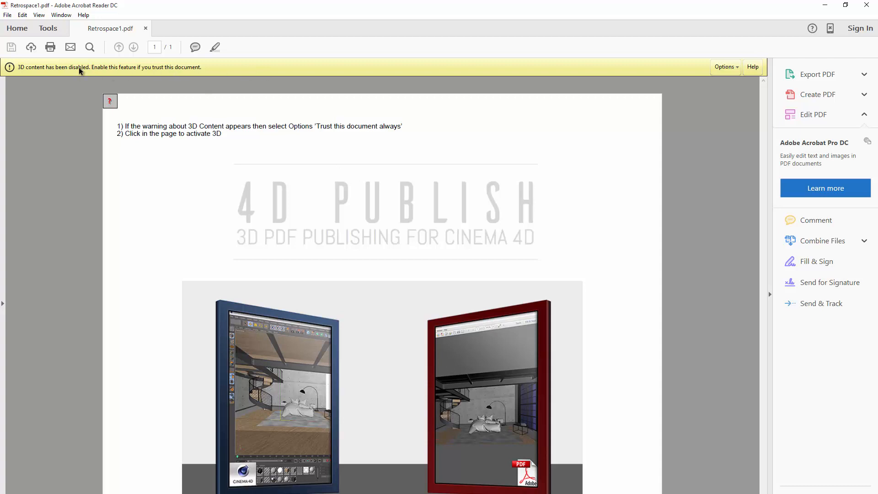
Check the document trust options and the 3D & Multimedia preferences in Adobe Acrobat Reader without changing them
left_click(724, 68)
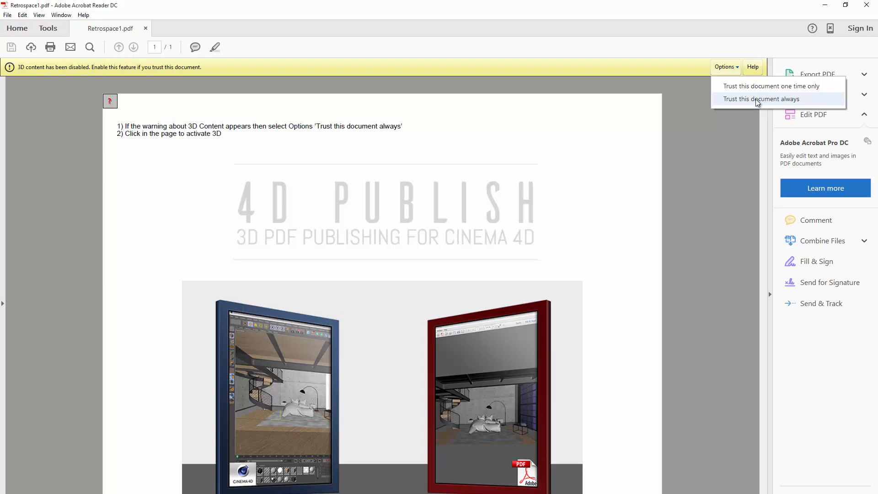
left_click(591, 15)
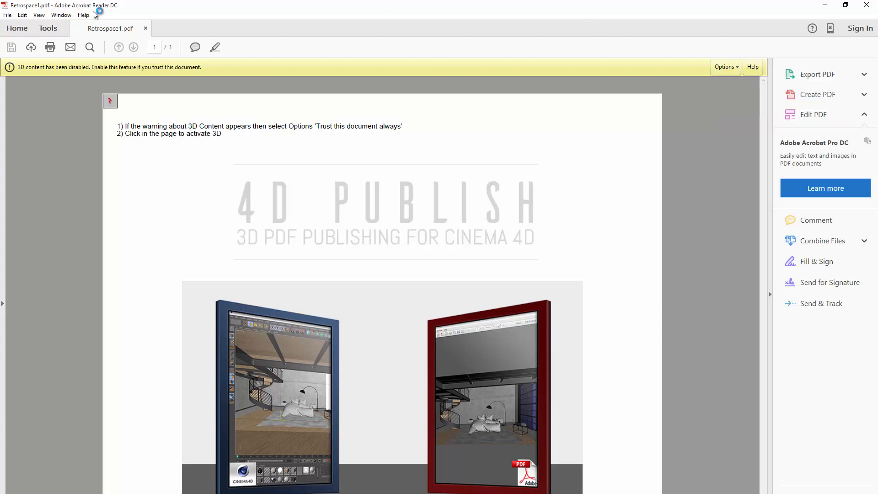
left_click(27, 17)
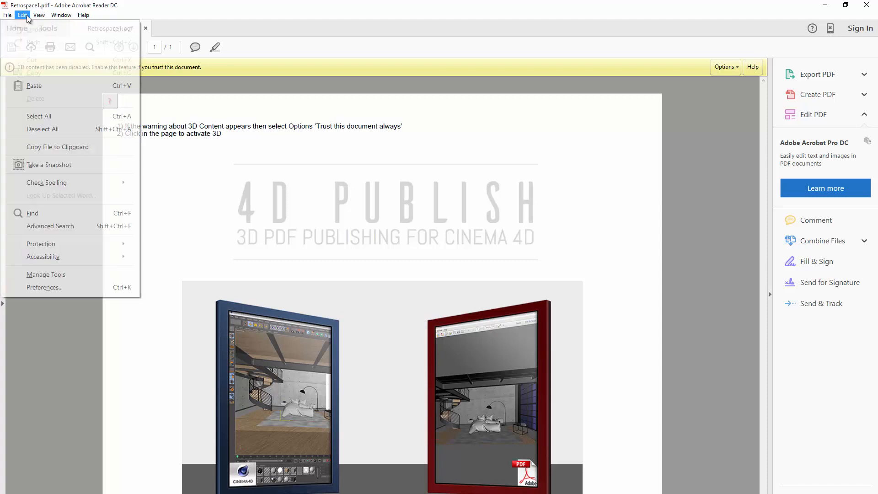
left_click(54, 287)
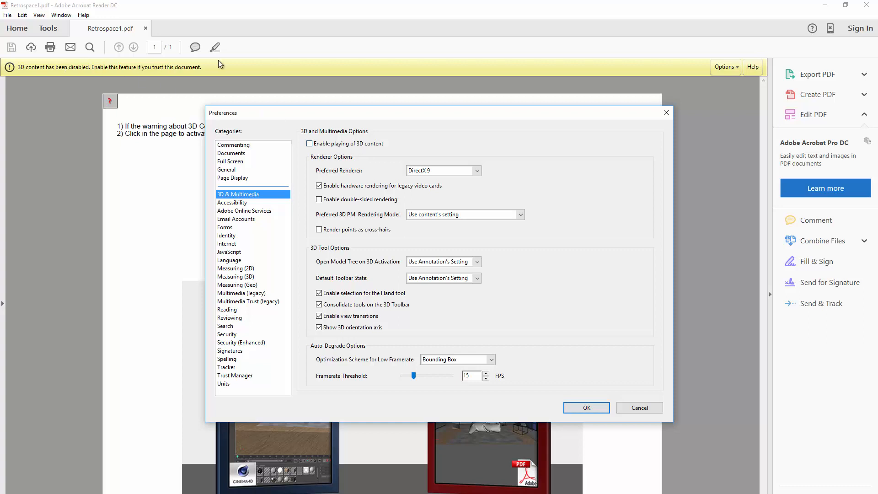
left_click(634, 408)
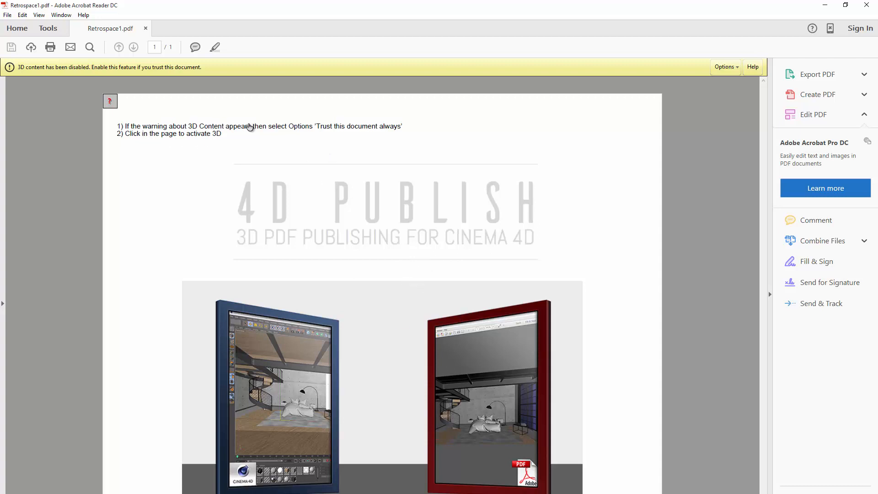
Trust Retrospace1.pdf one time only, activate its 3D content and orbit the model to inspect the shading
left_click(727, 68)
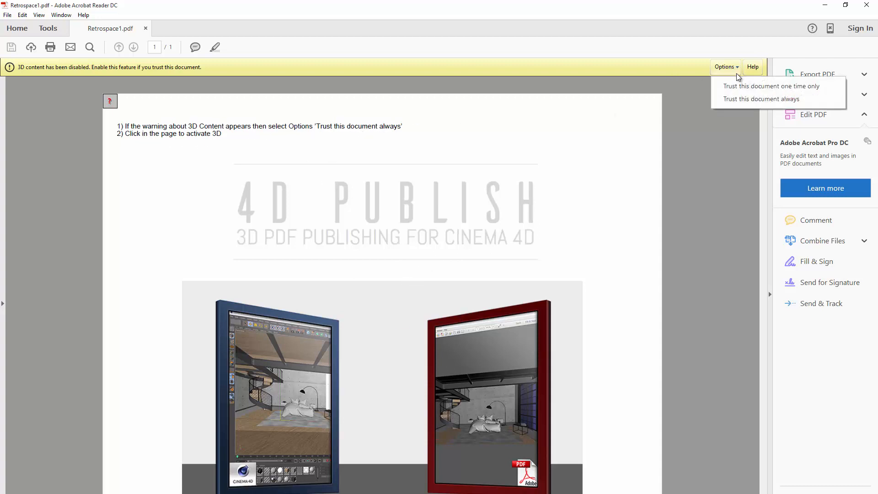
left_click(737, 86)
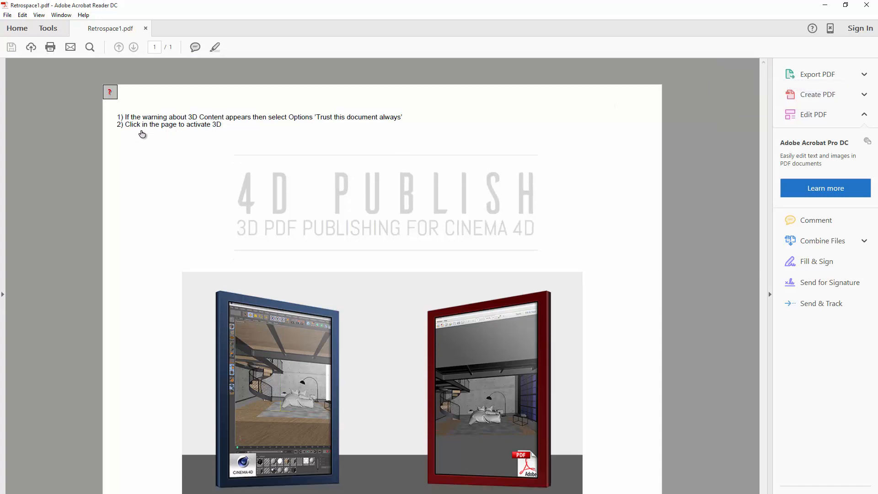
left_click(410, 246)
left_click_drag(437, 232, 428, 266)
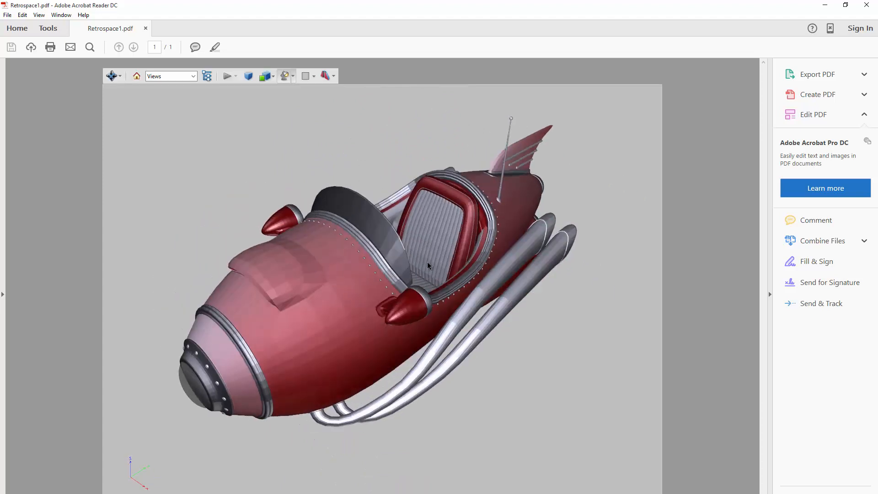
Close the PDF and export the scene from CINEMA 4D again over Retrospace1.pdf with Phong Normals enabled
left_click(867, 5)
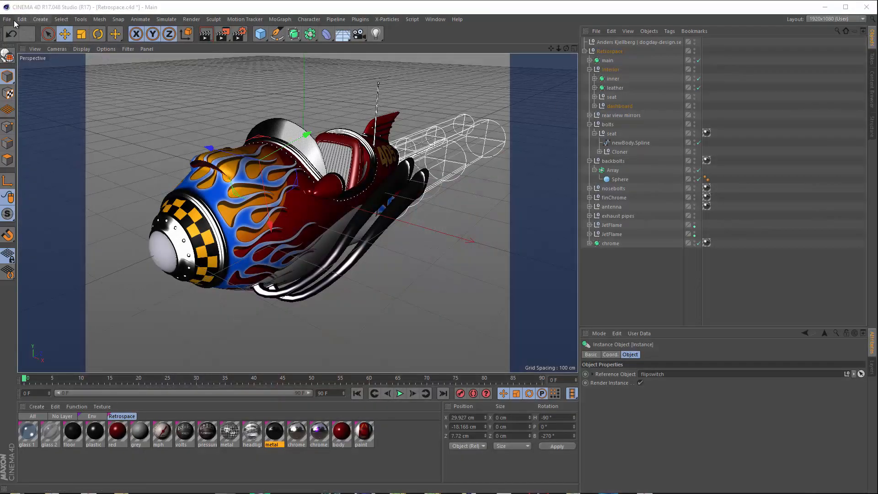
left_click(8, 19)
mouse_move(63, 186)
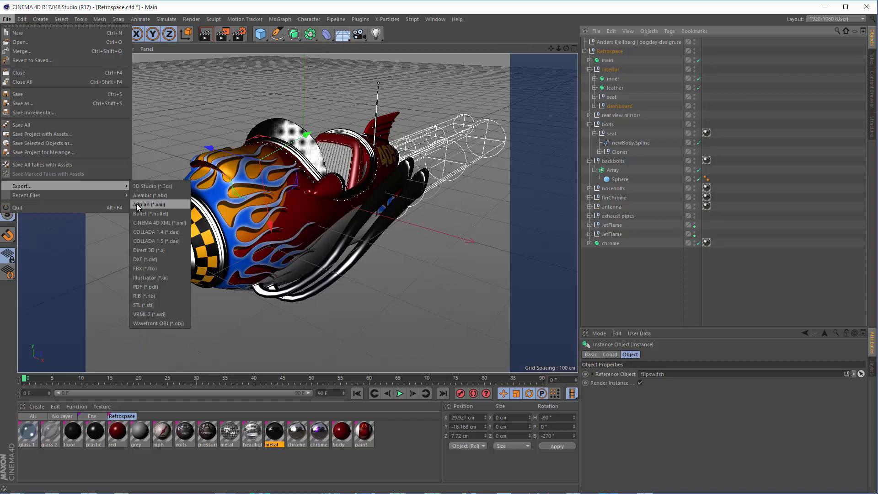
left_click(161, 285)
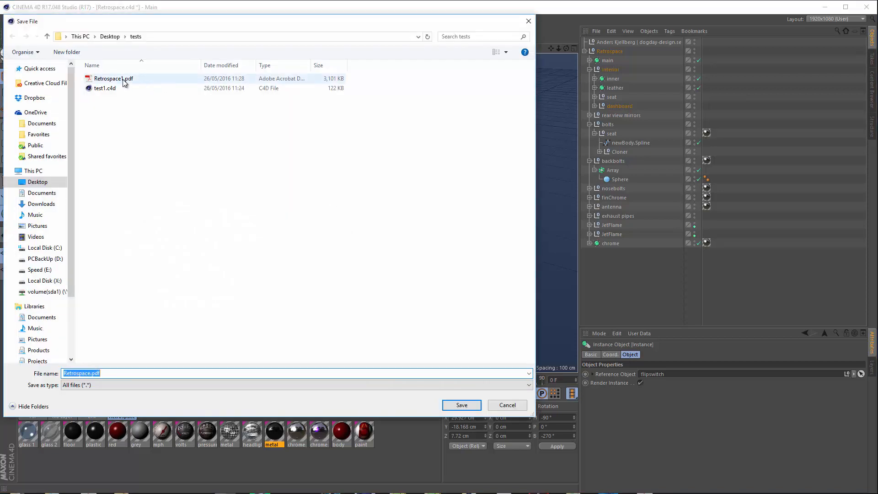
left_click(125, 81)
left_click(471, 406)
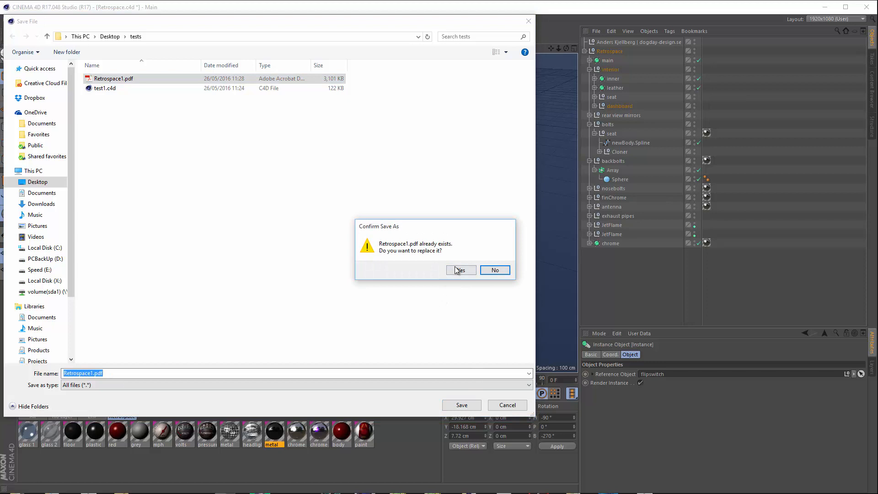
left_click(458, 270)
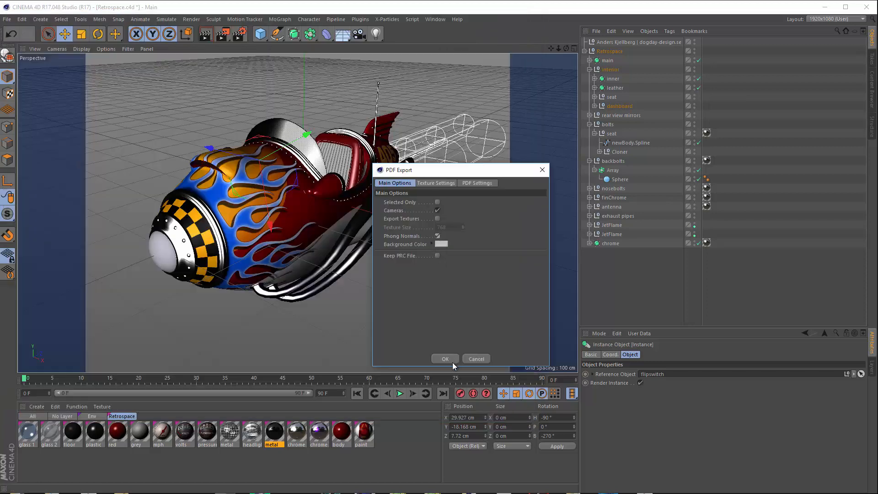
left_click(445, 360)
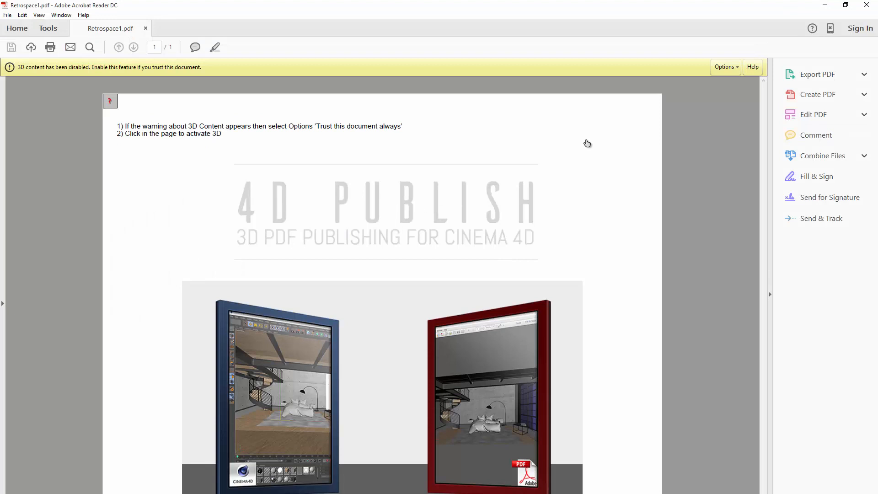
Trust the re-exported PDF one time only, activate the 3D view and orbit the model to inspect its smoothing
left_click(725, 67)
left_click(730, 86)
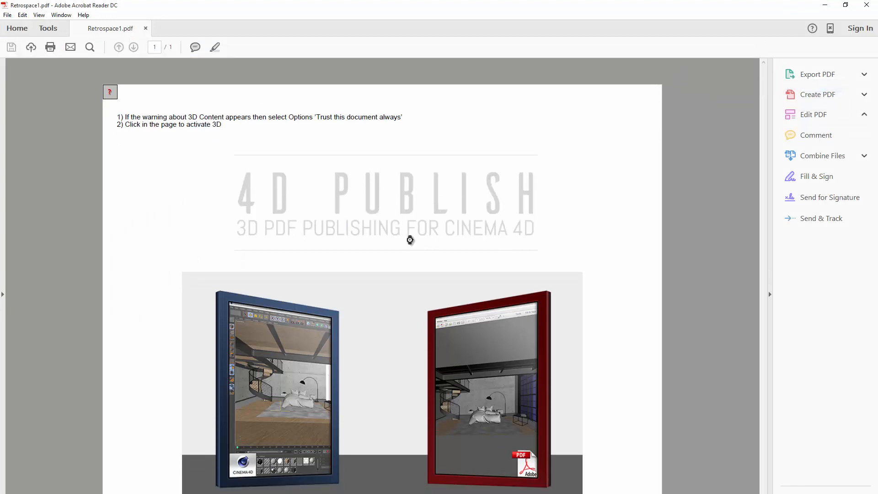
left_click(410, 235)
left_click_drag(446, 253, 517, 199)
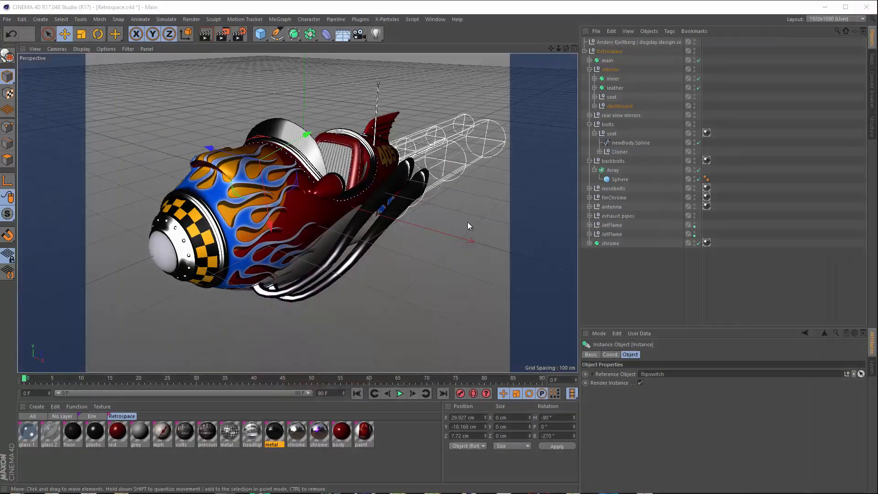
Start another PDF export of the scene from CINEMA 4D, replacing the existing Retrospace1.pdf
left_click(7, 19)
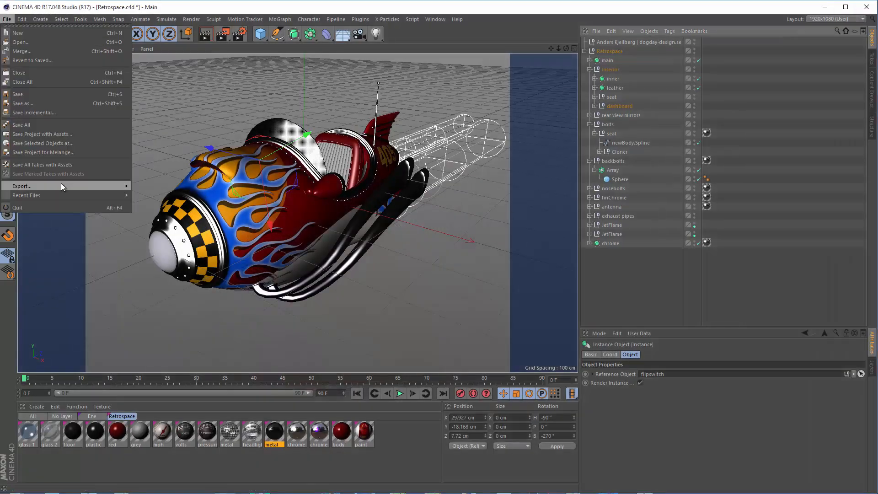
mouse_move(62, 185)
left_click(163, 284)
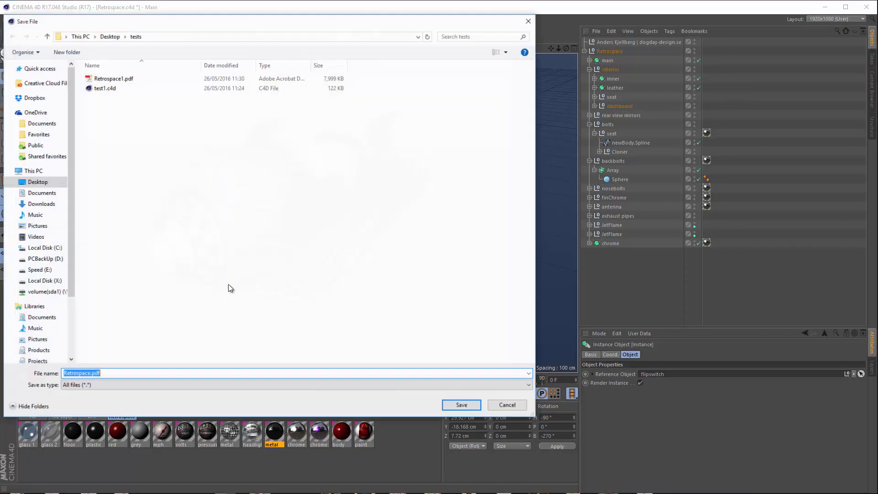
left_click(115, 79)
left_click(461, 405)
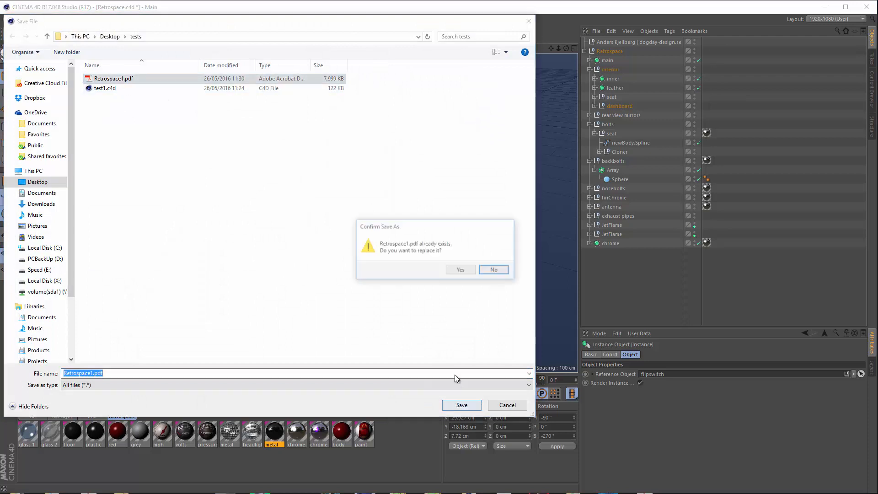
left_click(451, 268)
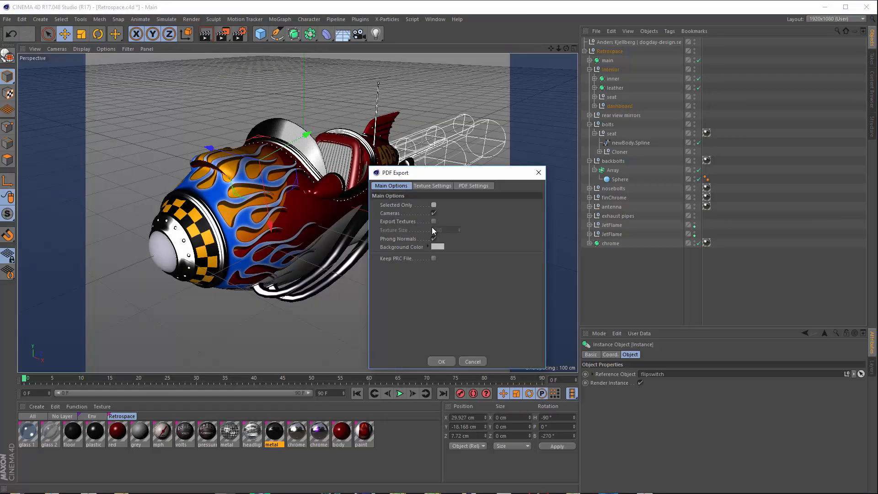
Enable Export Textures with a texture size of 512, check the texture settings and run the export
left_click(433, 222)
type("512")
left_click(435, 187)
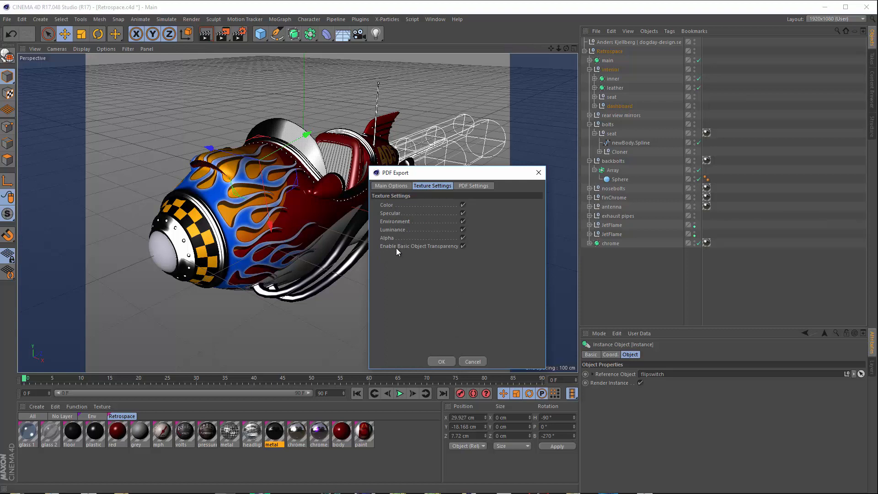
left_click(446, 362)
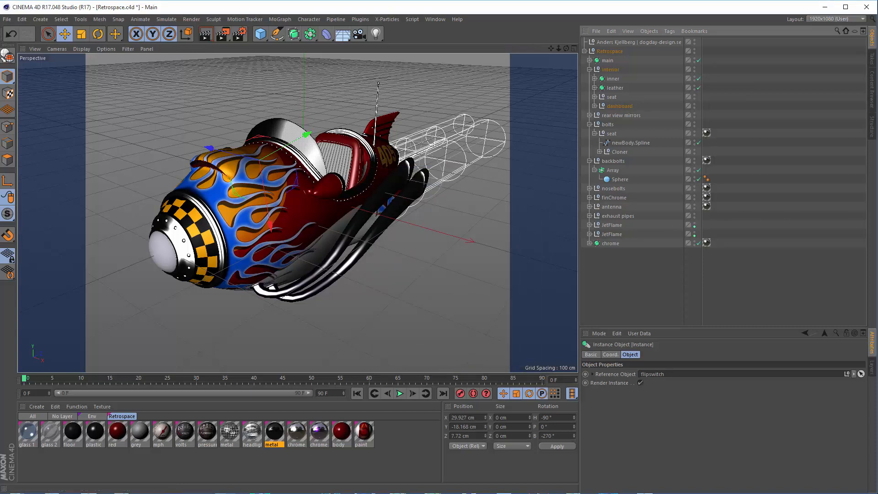
Switch to Adobe Acrobat Reader and set the textured Retrospace1.pdf as always trusted to allow its 3D content
key("alt+Tab")
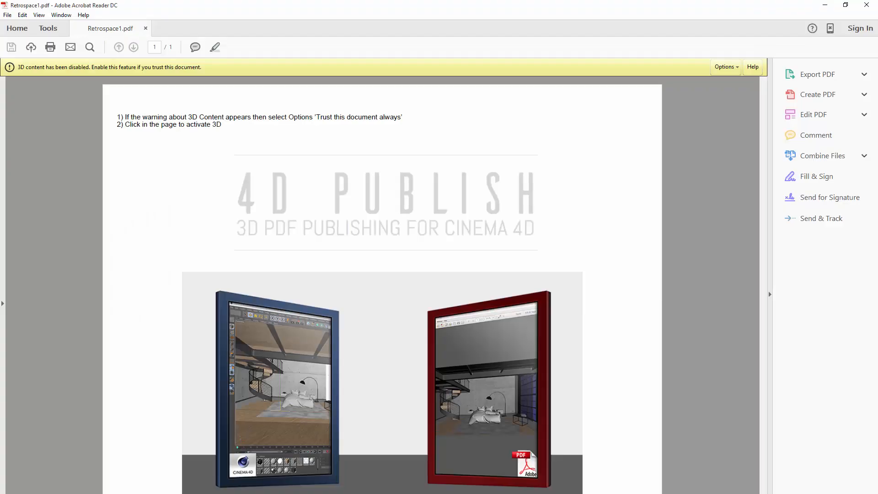
left_click(729, 66)
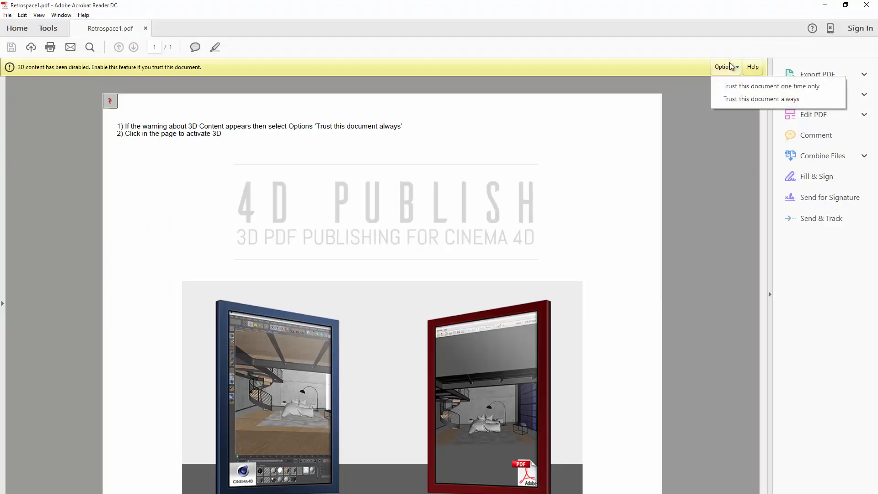
left_click(753, 99)
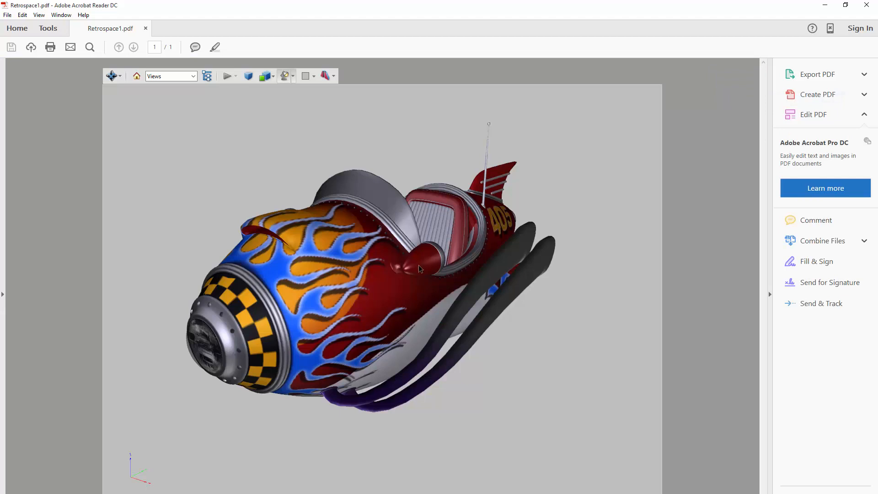
Orbit the textured model in the PDF to inspect its flame and number textures, and close Acrobat Reader
left_click_drag(418, 265, 375, 246)
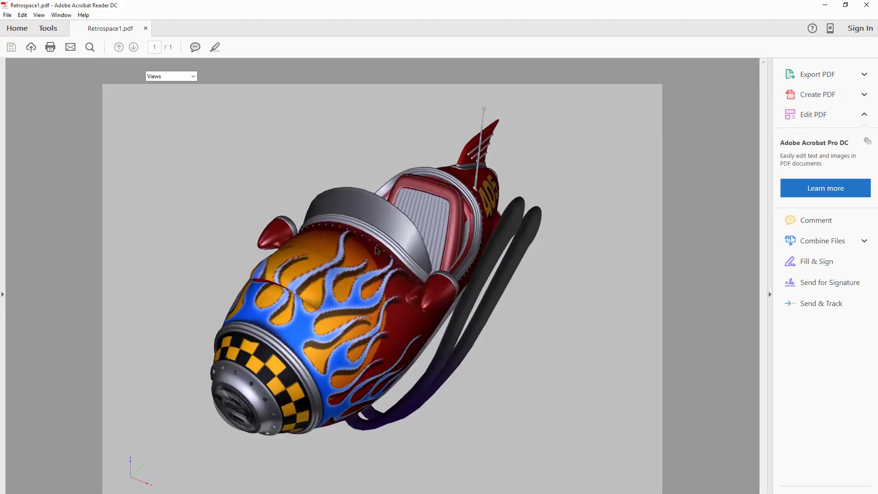
left_click_drag(319, 312, 369, 304)
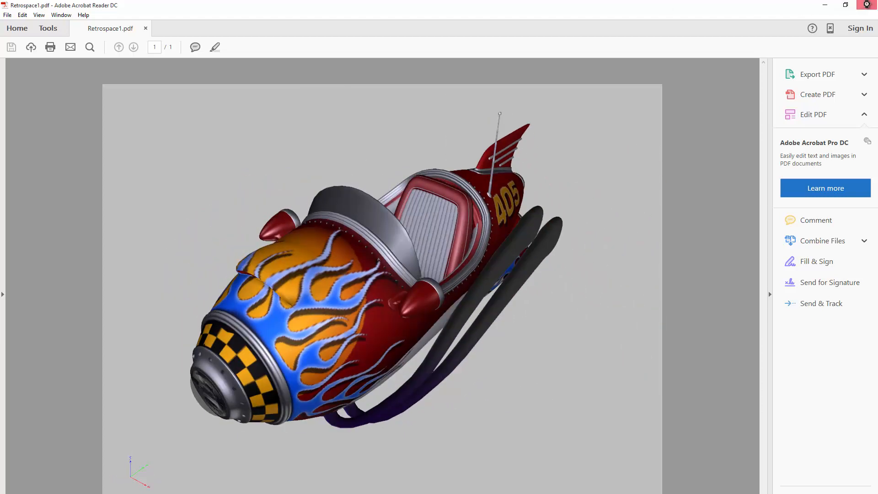
left_click(867, 5)
Start a new PDF export of the scene from CINEMA 4D, overwriting Retrospace1.pdf in the tests folder
left_click(7, 18)
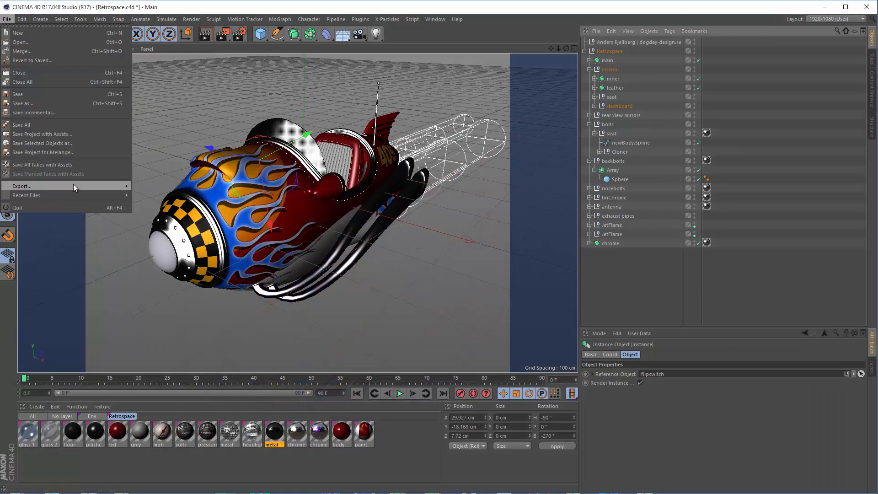
mouse_move(73, 184)
left_click(145, 282)
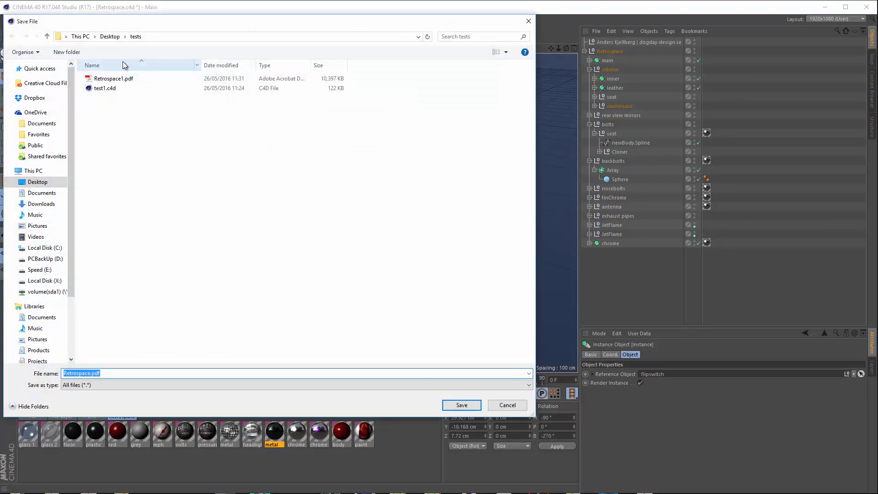
left_click(113, 79)
left_click(463, 403)
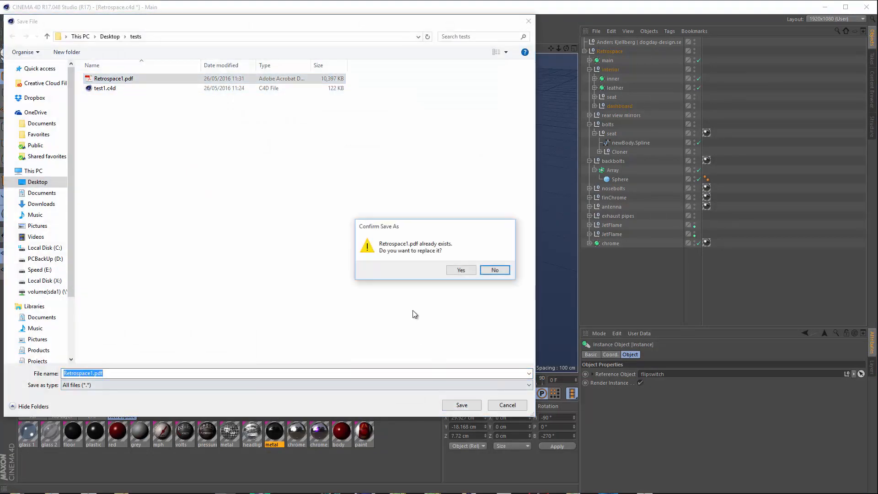
left_click(461, 270)
Set the PDF export's texture size to 768 and run the export
left_click(385, 188)
double_click(443, 231)
type("768")
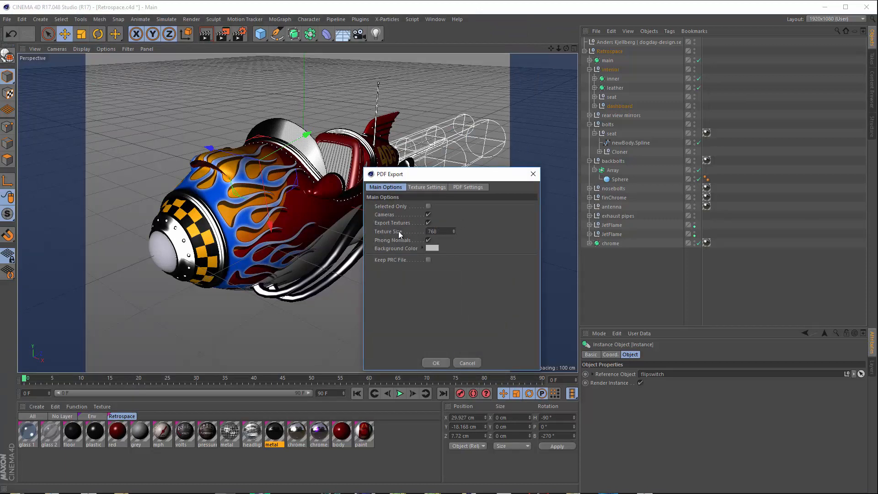
left_click(446, 362)
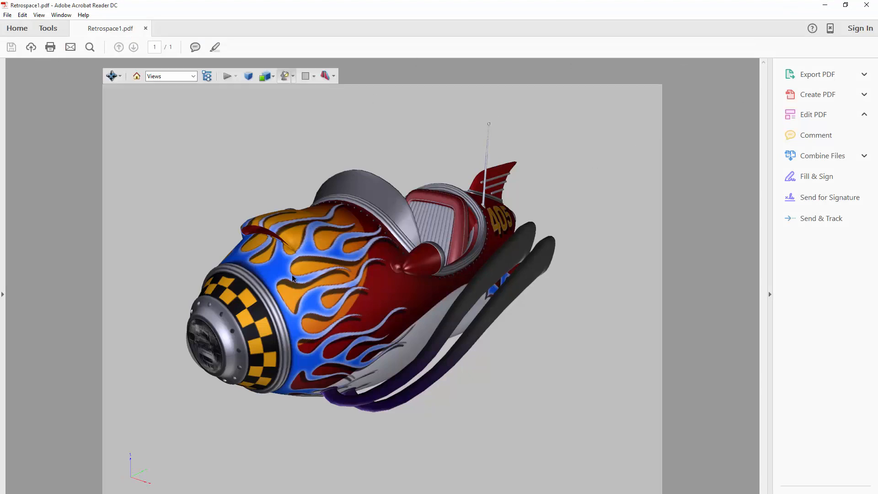
Orbit the re-exported model in Acrobat Reader to check the sharper textures from the side and front
left_click_drag(444, 271, 395, 302)
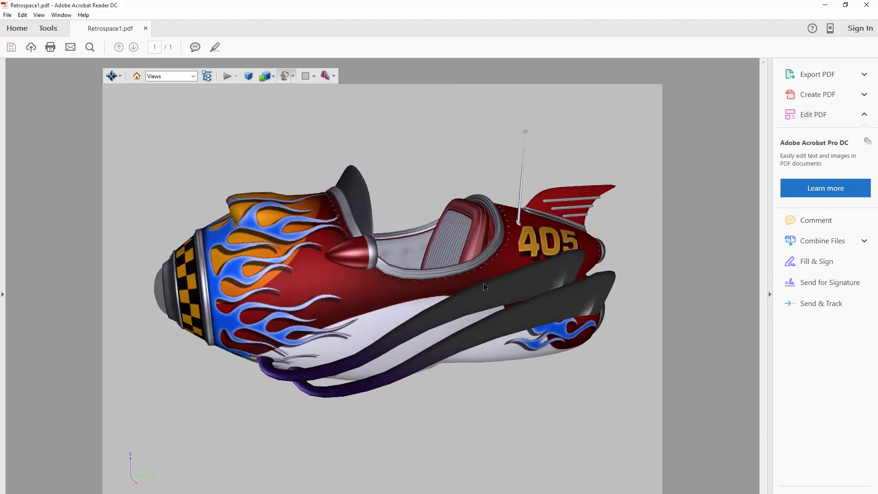
left_click_drag(485, 287, 492, 262)
left_click_drag(444, 340, 484, 314)
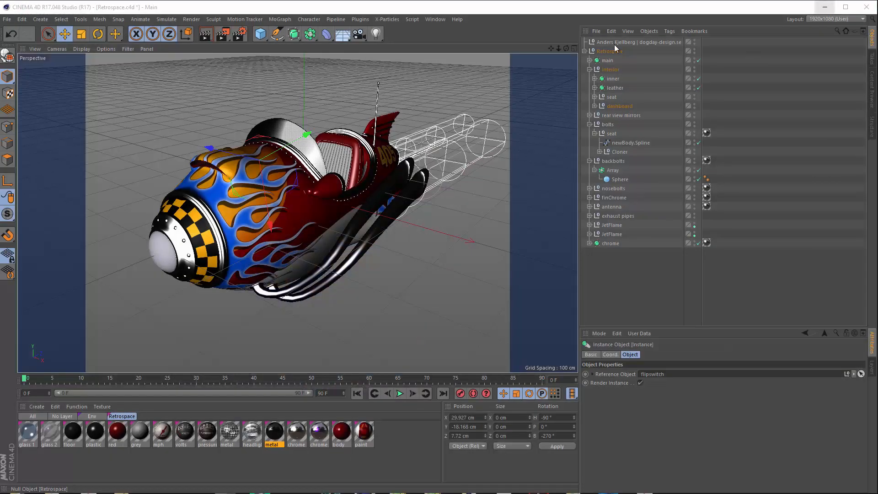
In CINEMA 4D, restore the chrome polygon selection of the newBody object under main to see its faces, and deselect them
left_click(287, 215)
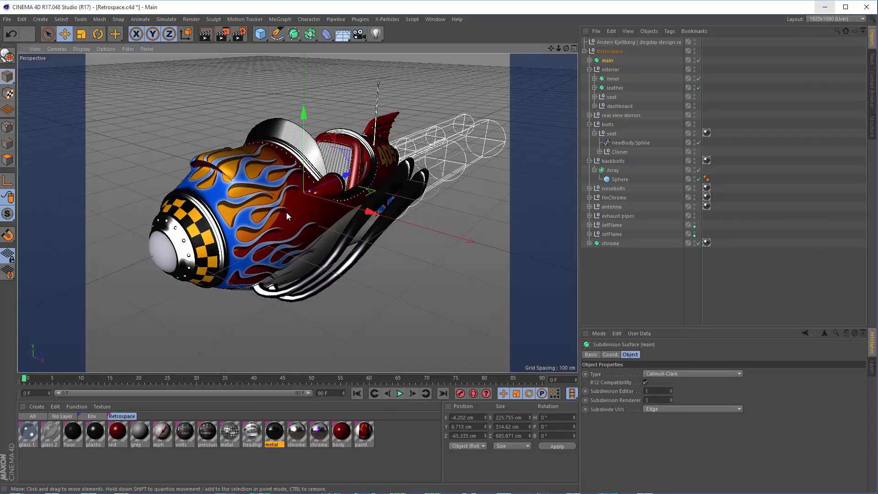
left_click(590, 61)
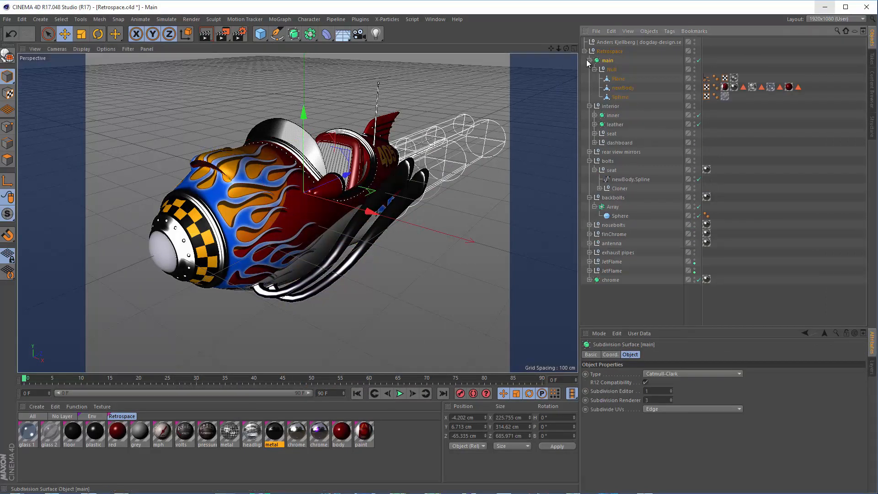
left_click(623, 88)
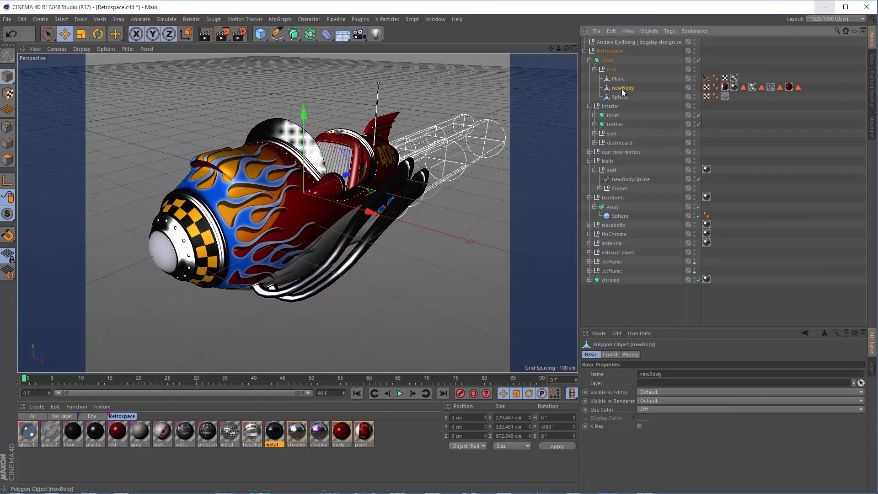
left_click(742, 87)
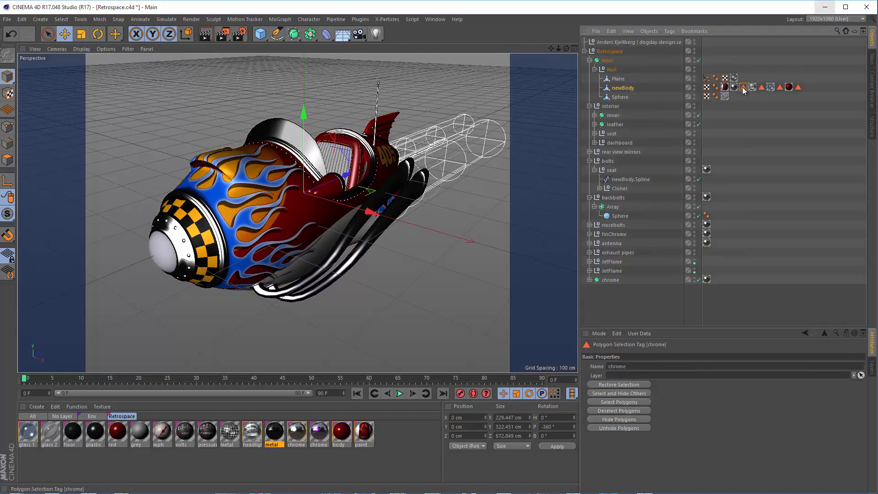
left_click(615, 385)
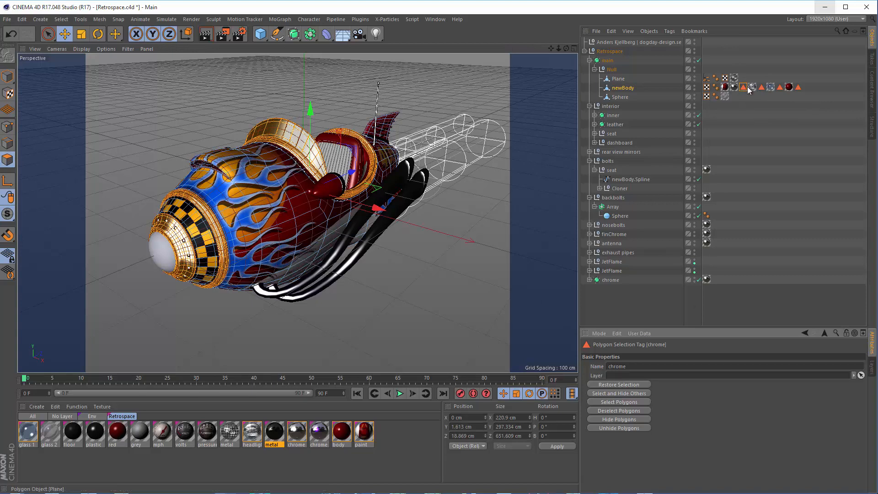
left_click(393, 204)
left_click(347, 264)
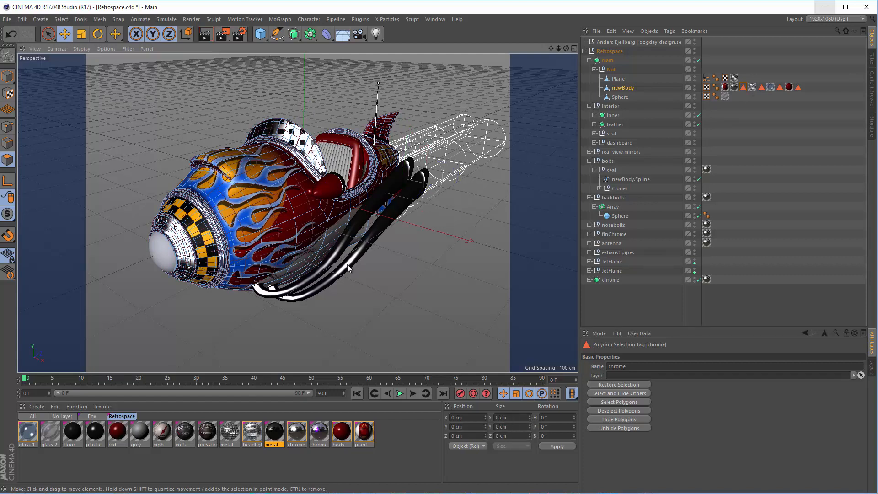
Compare newBody's chrome polygon selection tag with its chrome texture tag, enlarging the attributes area to show all the material's properties
left_click(741, 88)
left_click(734, 87)
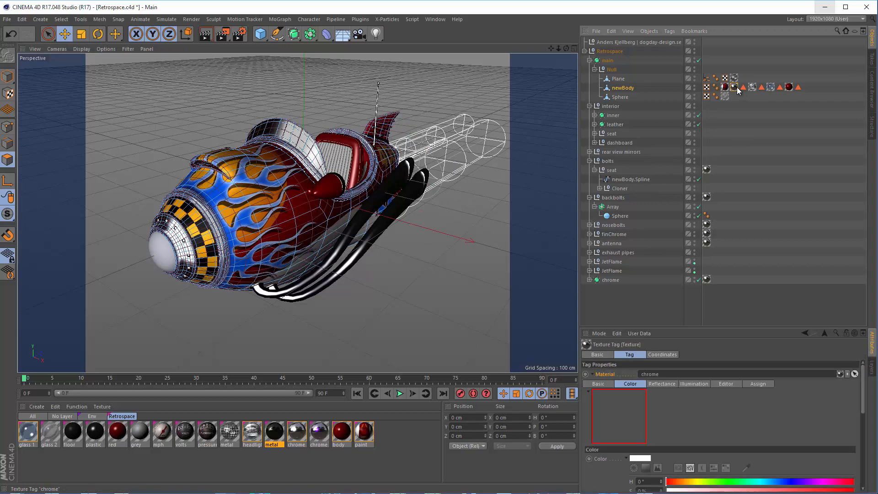
left_click_drag(725, 328, 707, 208)
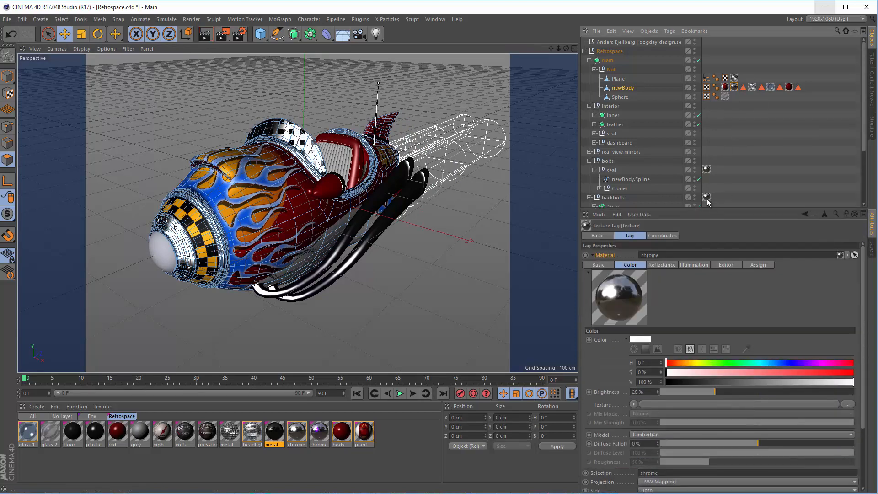
left_click(743, 86)
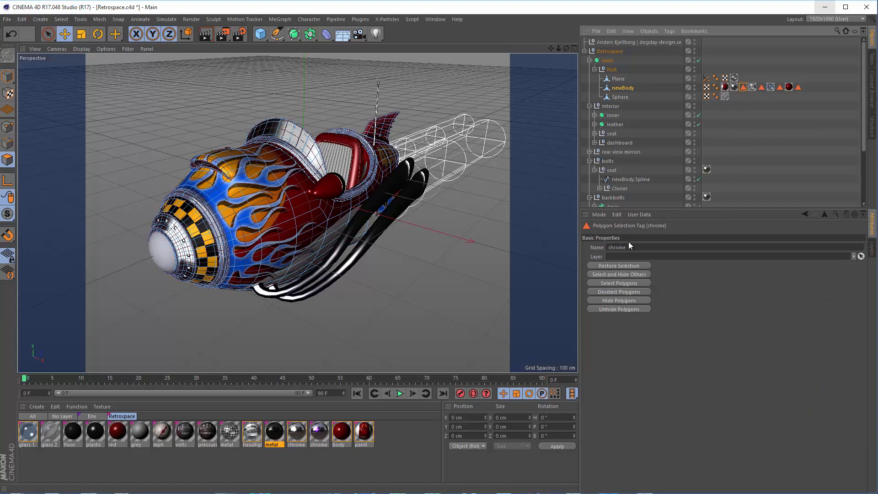
left_click(733, 87)
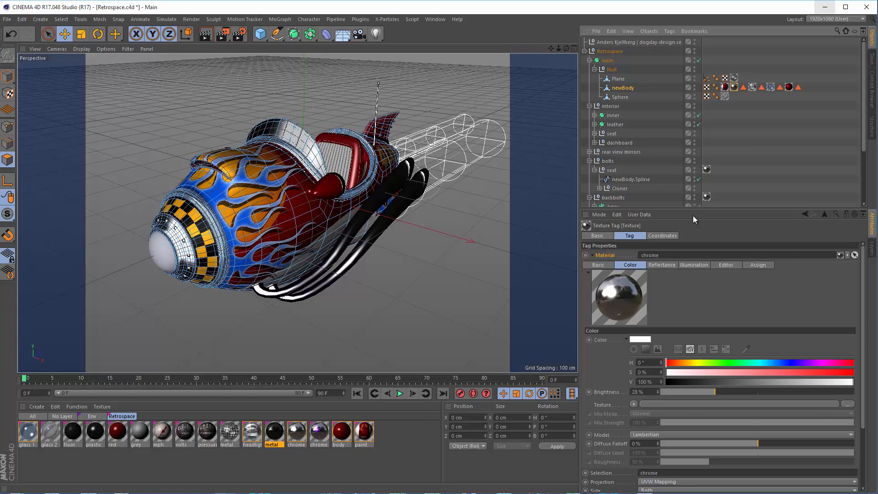
left_click_drag(696, 209, 697, 136)
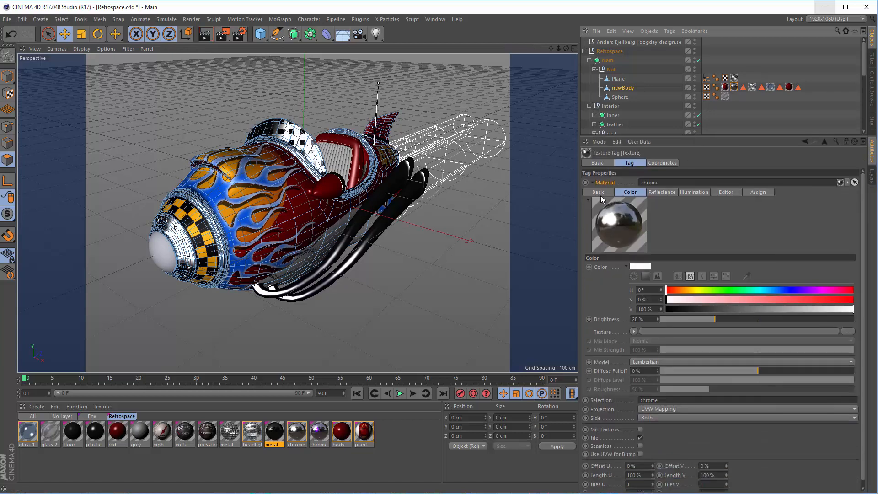
Enable the chrome material's Environment channel with free-hdri-sky-071.jpg as texture, setting both brightness and mix strength to 100%
left_click(600, 193)
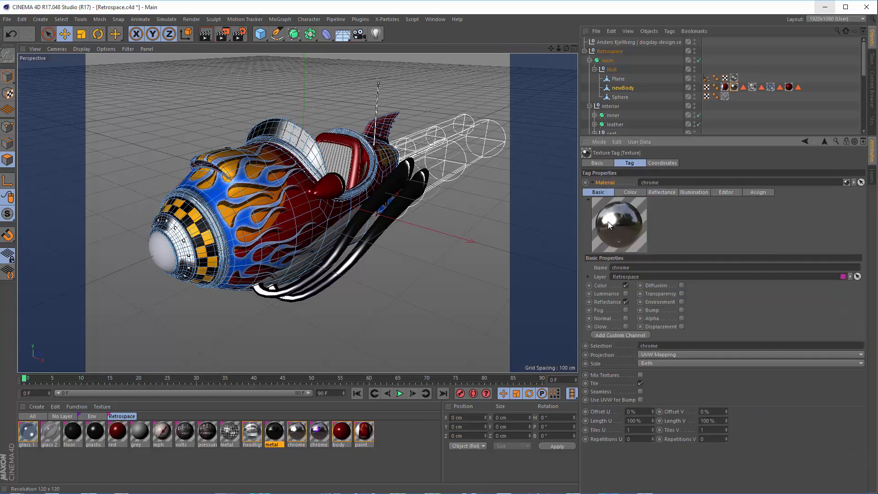
left_click(681, 302)
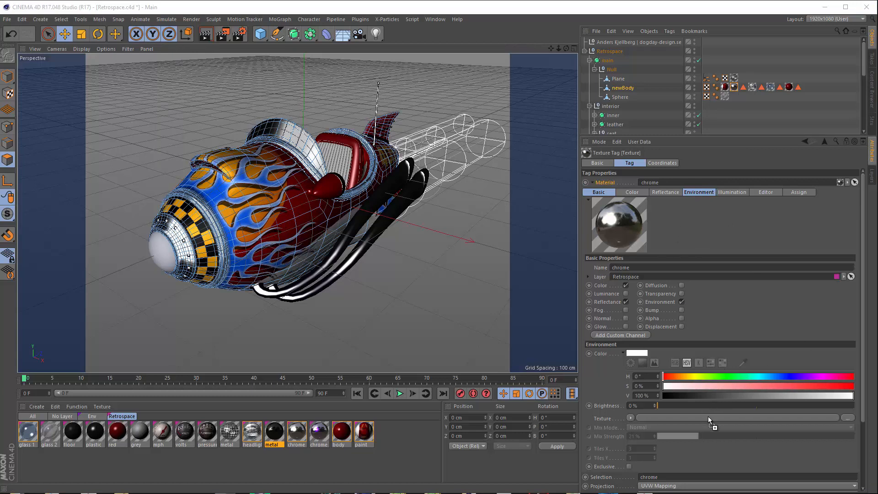
left_click_drag(708, 416, 708, 416)
left_click(494, 305)
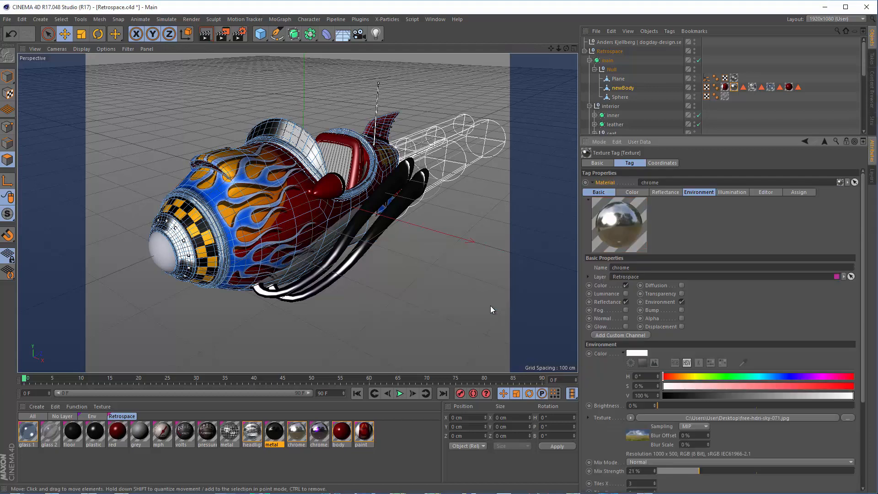
left_click_drag(656, 407, 855, 406)
left_click_drag(701, 470, 855, 471)
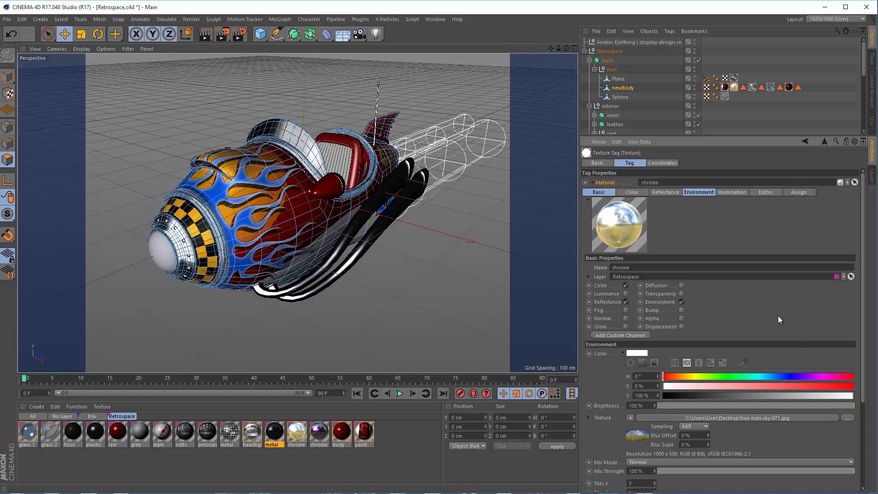
Export the scene with the reflective chrome as a PDF, replacing Retrospace1.pdf and keeping the texture size of 768
left_click(7, 19)
mouse_move(85, 188)
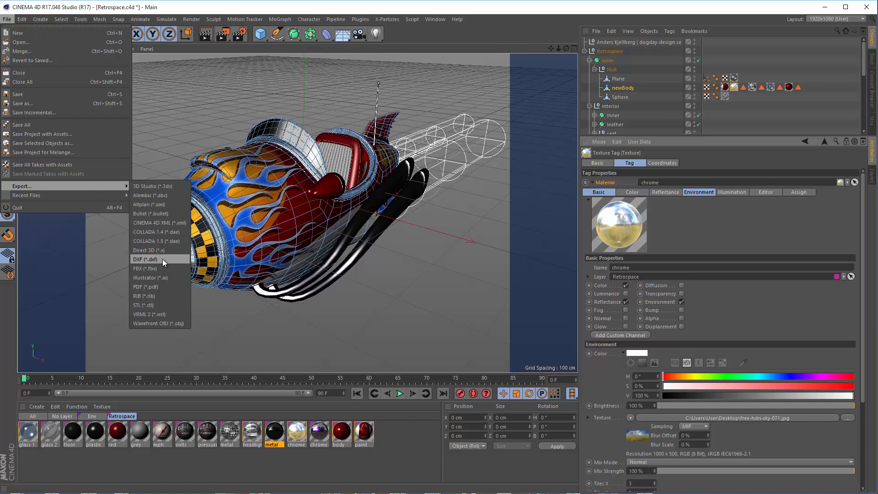
left_click(163, 286)
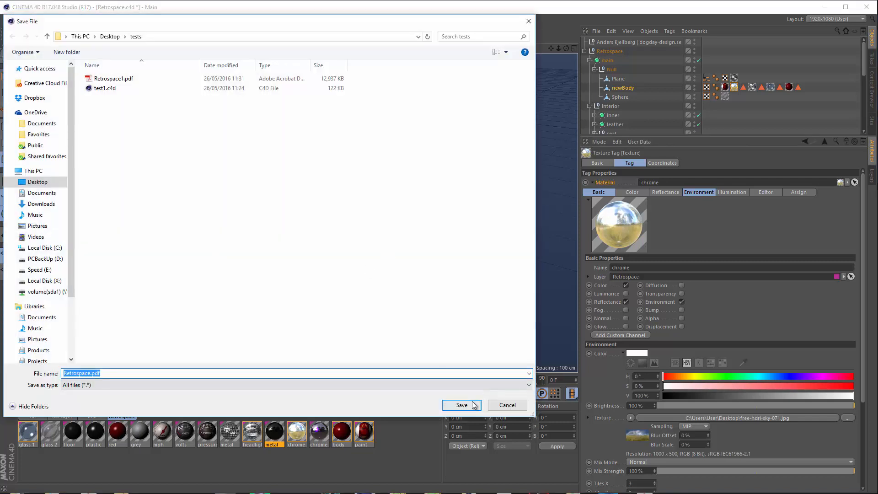
left_click(110, 79)
left_click(462, 405)
left_click(465, 274)
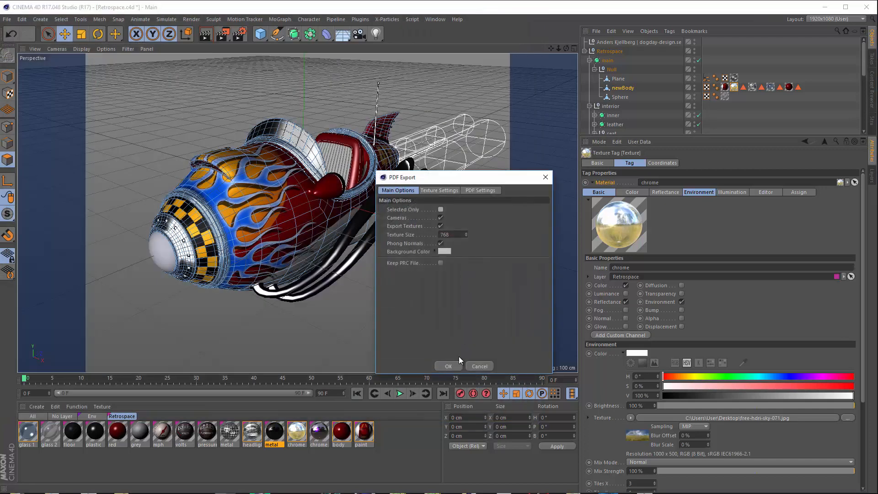
left_click(451, 365)
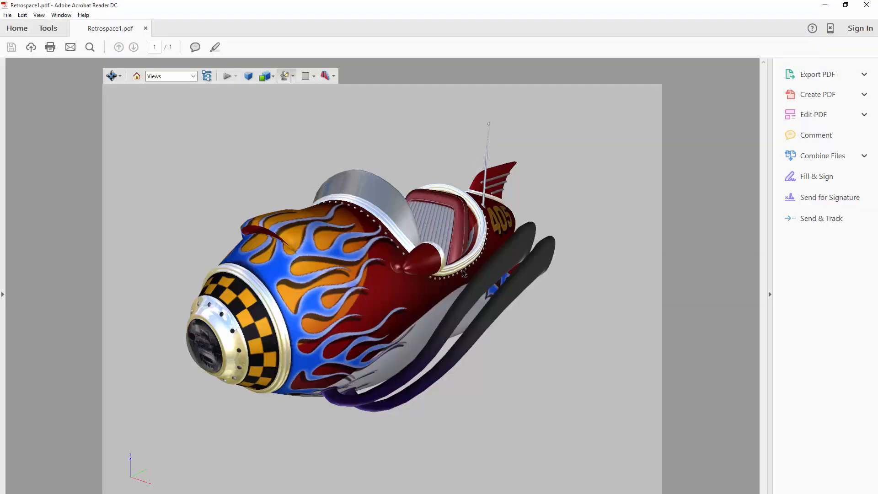
Orbit the new PDF's model in Acrobat Reader to inspect the chrome reflections from front, rear and side, and close the reader
left_click_drag(466, 269, 264, 243)
left_click_drag(459, 252, 396, 302)
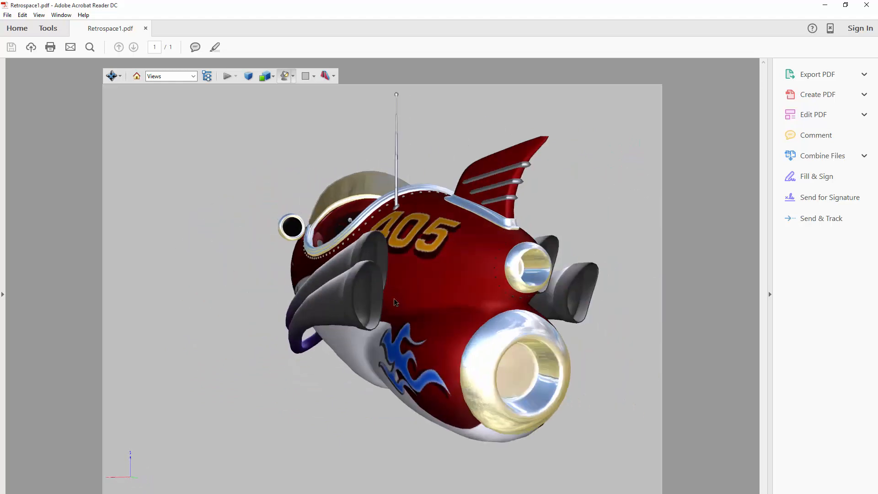
left_click_drag(461, 252, 576, 294)
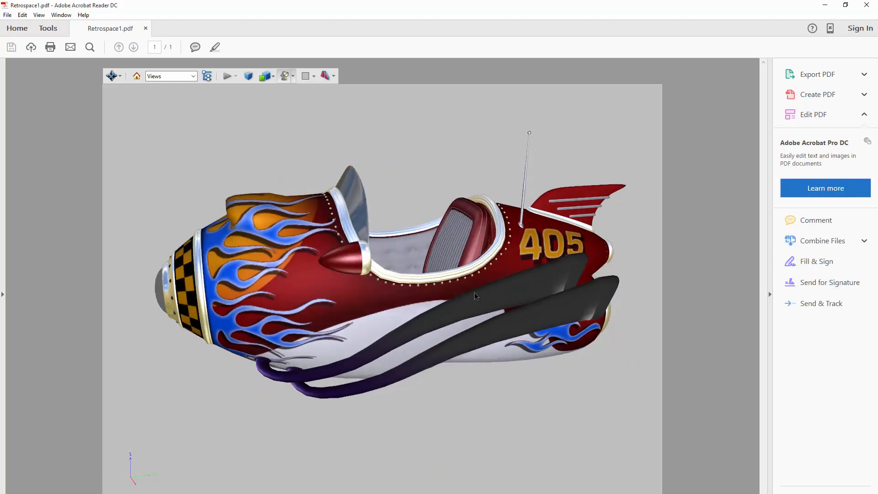
left_click_drag(477, 342, 445, 335)
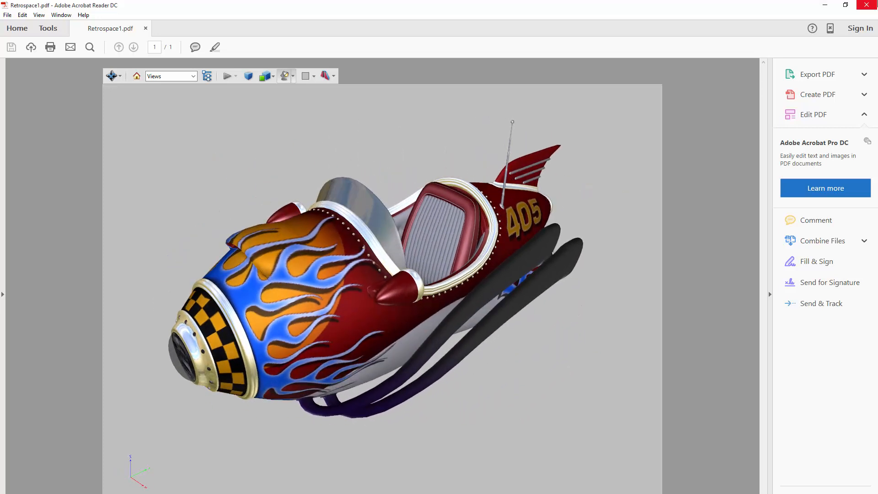
left_click(869, 4)
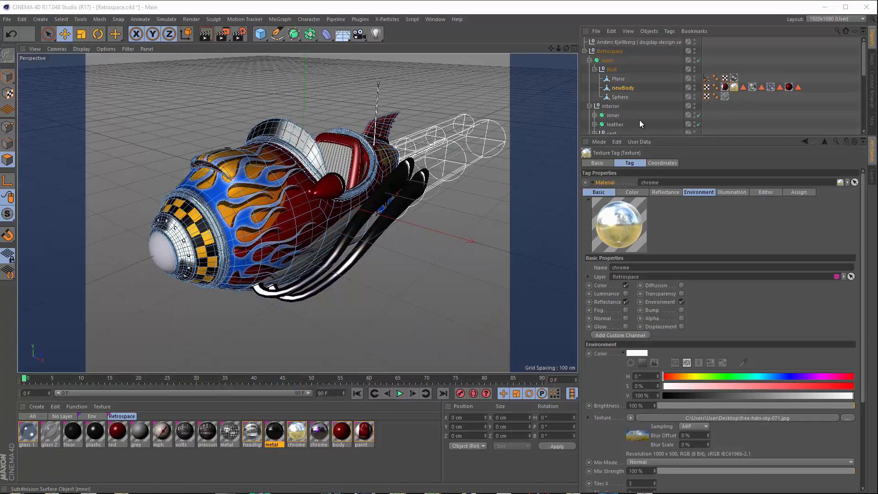
Enable the chrome 2 material's Environment channel with free-hdri-sky-071.jpg as texture, setting both brightness and mix strength to 100%
left_click_drag(660, 137, 666, 222)
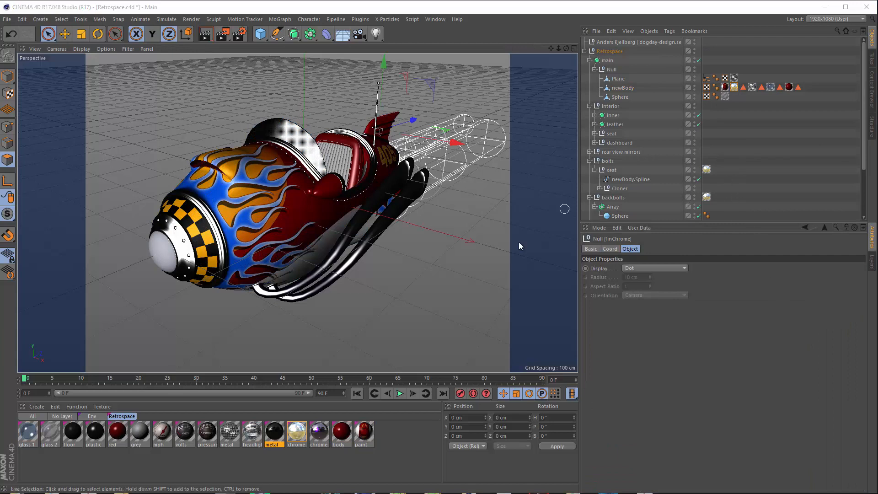
left_click(317, 435)
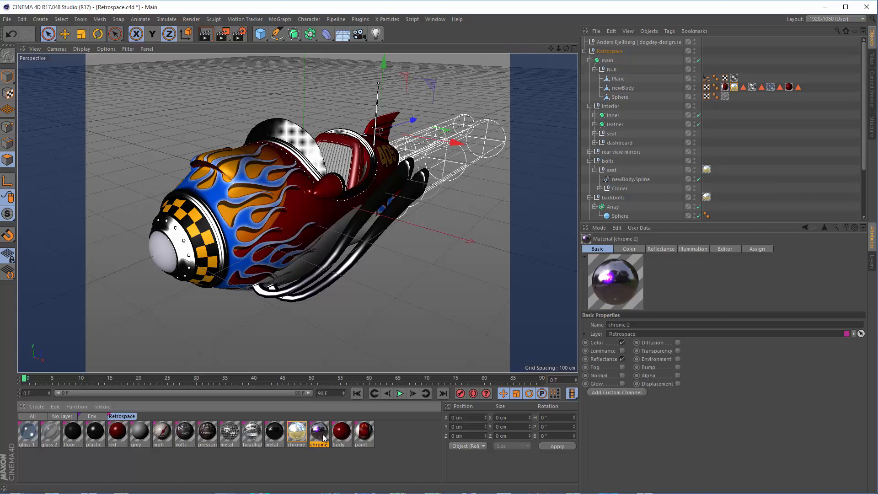
double_click(321, 434)
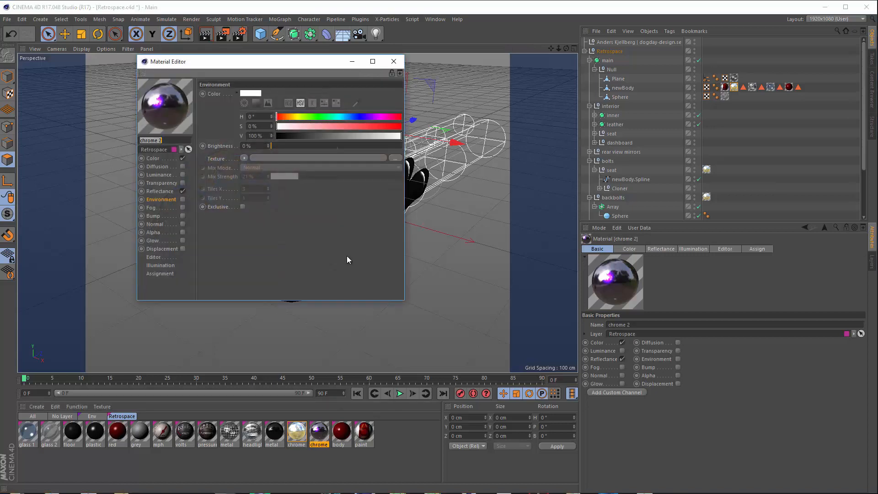
left_click(183, 200)
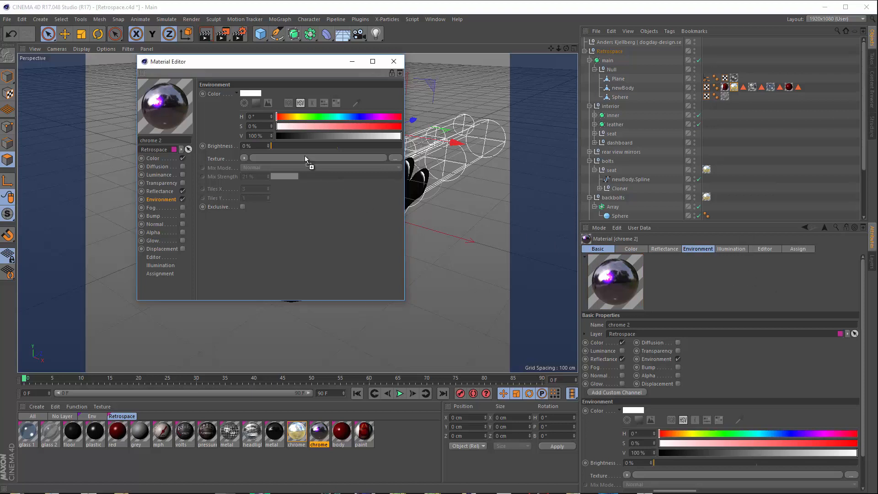
left_click_drag(306, 158, 306, 159)
left_click(491, 303)
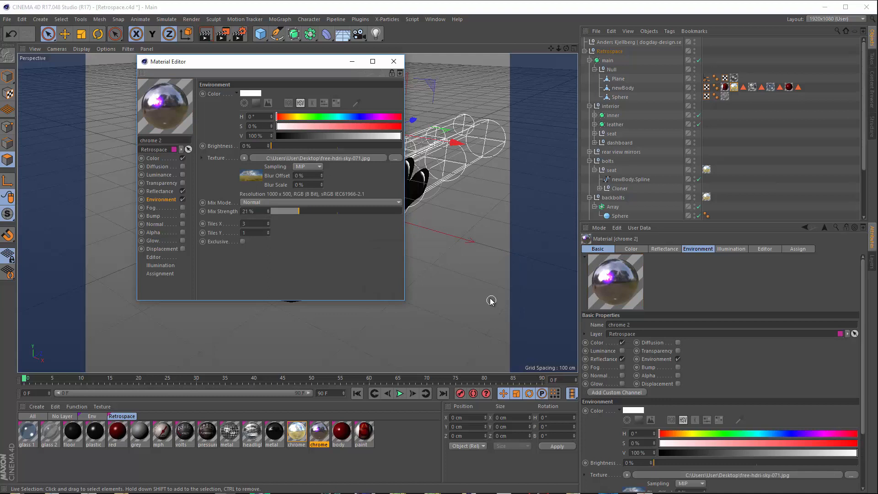
left_click_drag(276, 146, 424, 155)
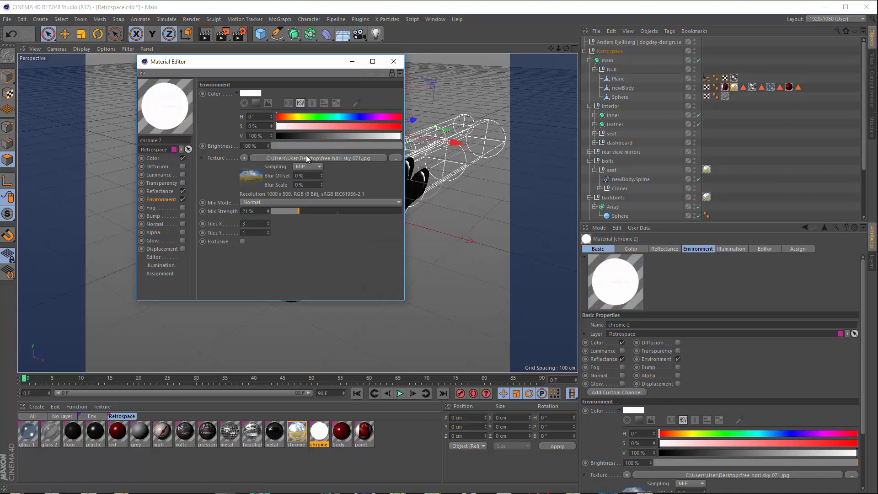
left_click_drag(301, 213, 443, 223)
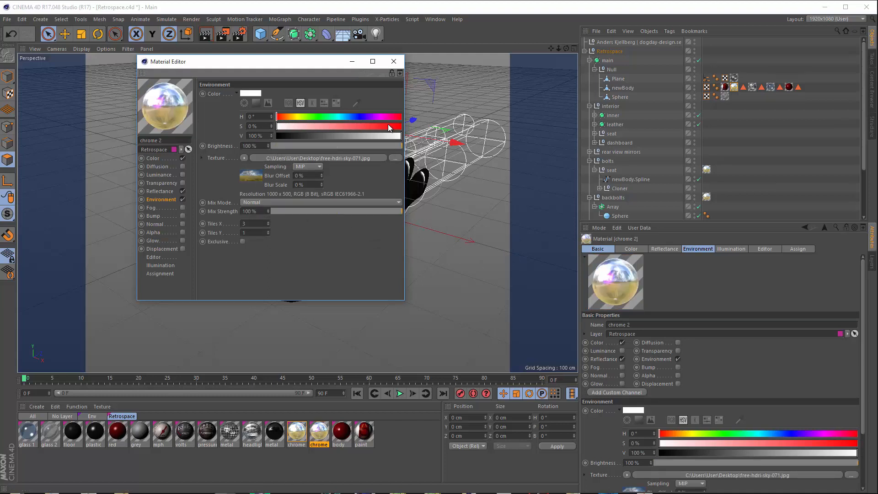
left_click(394, 62)
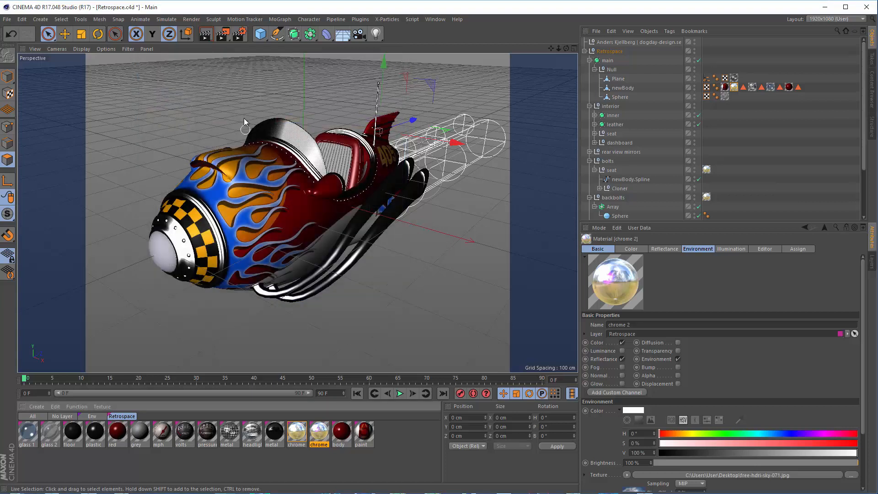
Export the scene as Retrospace.pdf in the tests folder with texture size 768, and enlarge the attributes area to show chrome 2's Environment settings
left_click(7, 19)
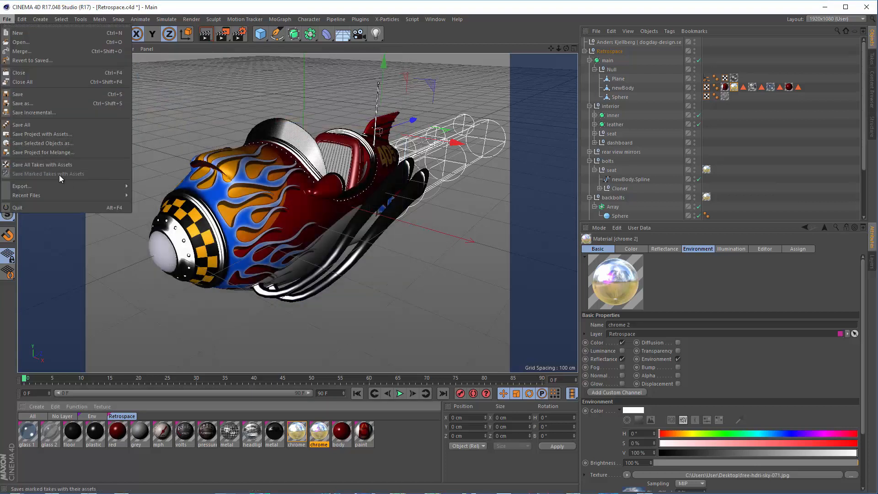
mouse_move(78, 187)
left_click(176, 287)
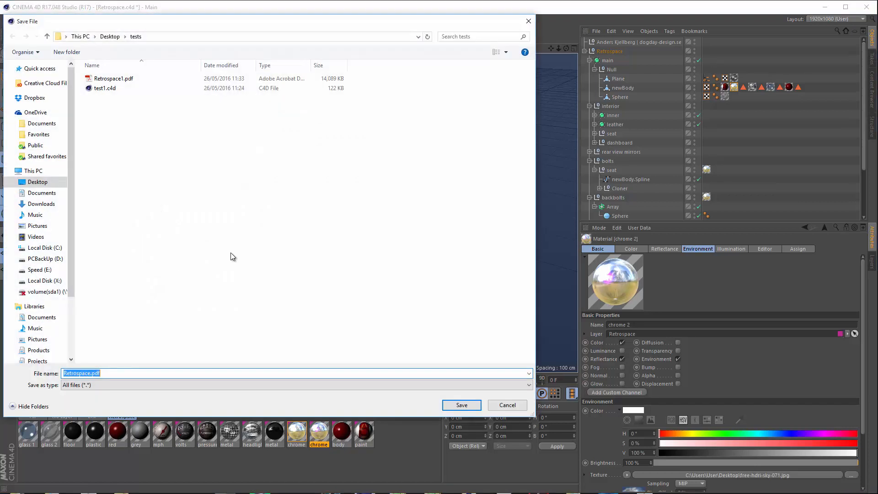
left_click(457, 401)
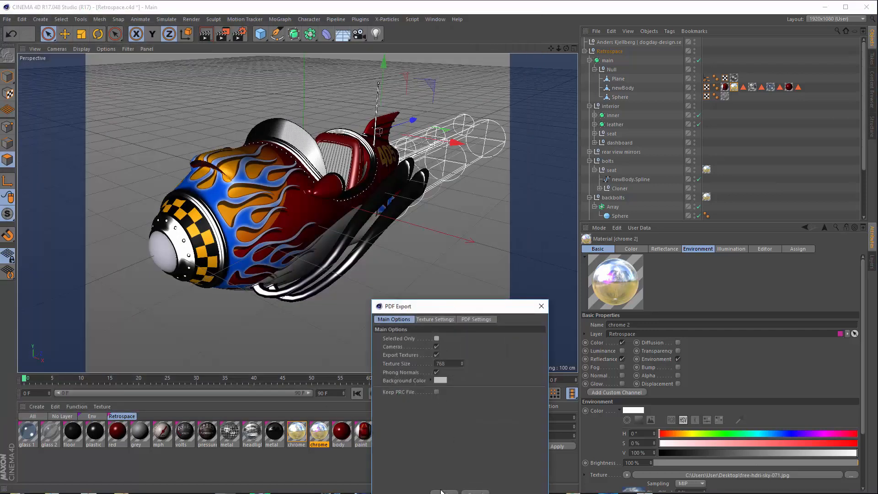
left_click(442, 491)
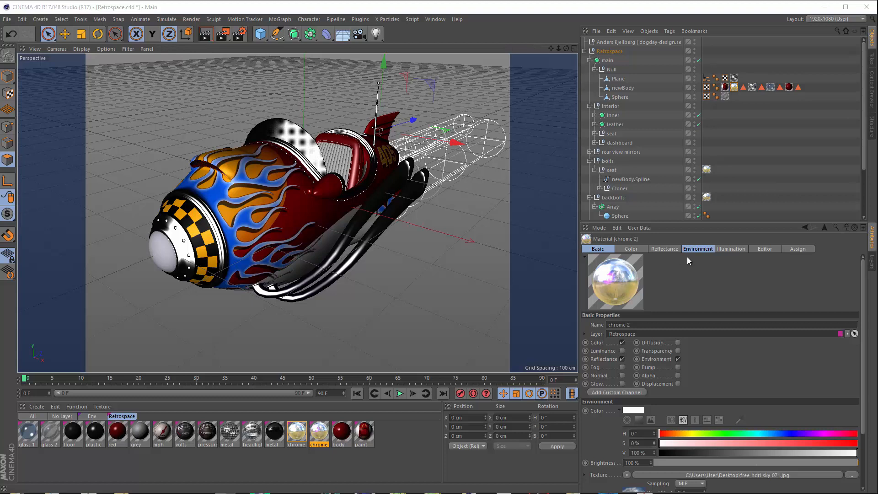
left_click_drag(718, 223, 716, 159)
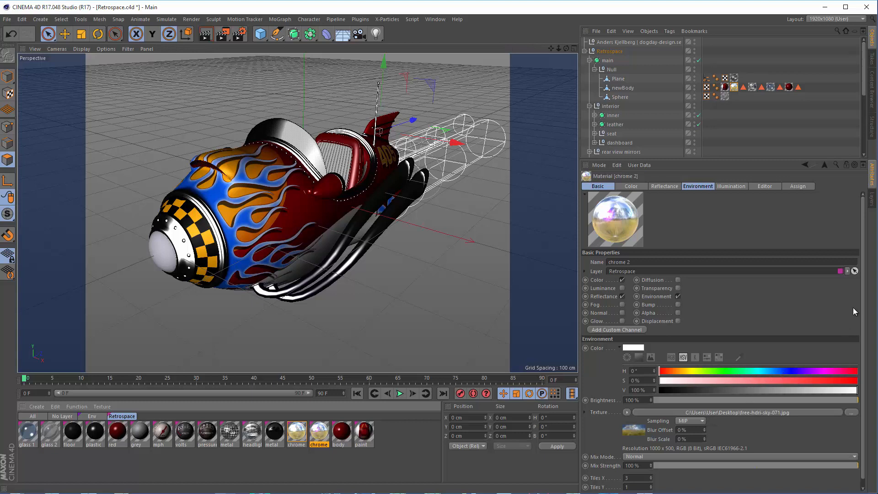
scroll(863, 321, "down", 1)
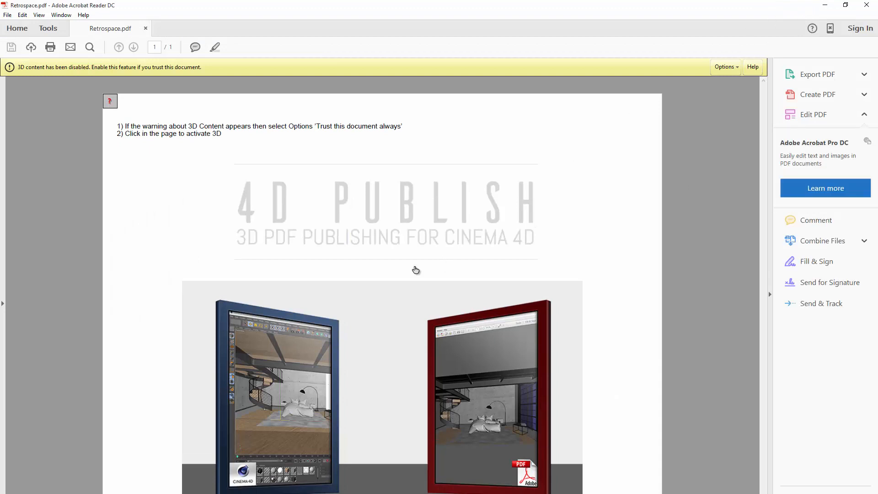
In Acrobat Reader, always trust Retrospace.pdf, activate its 3D content, orbit the model to inspect the chrome exhaust pipes, and close the reader
left_click(724, 66)
left_click(739, 99)
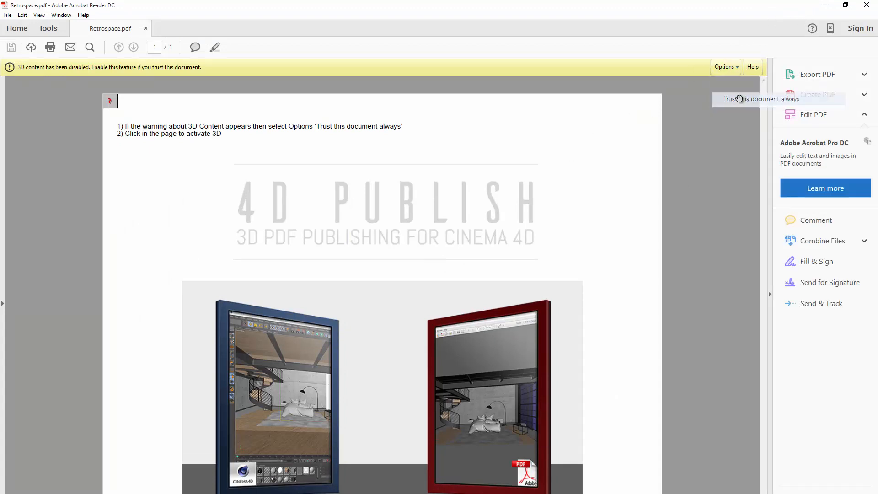
left_click(422, 234)
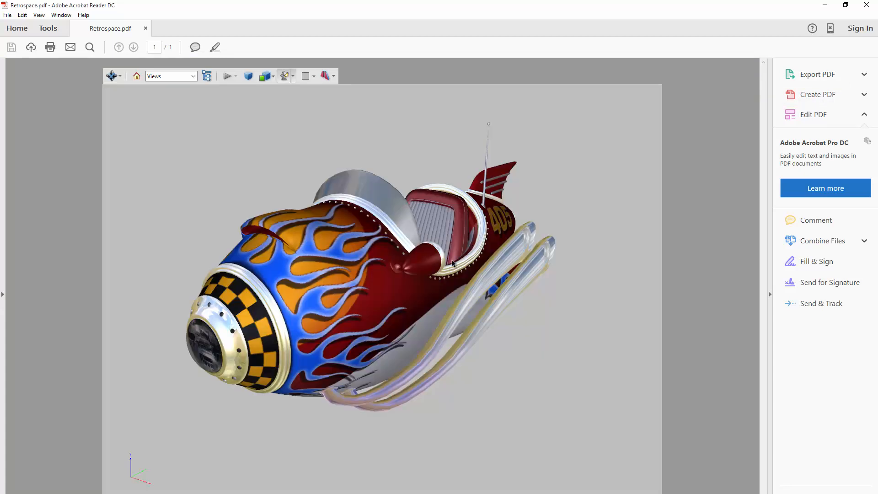
left_click_drag(452, 261, 432, 263)
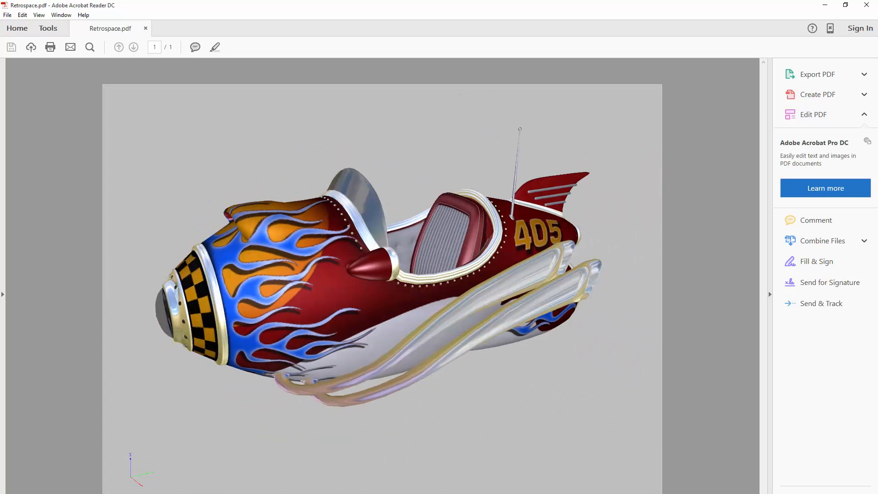
left_click(869, 9)
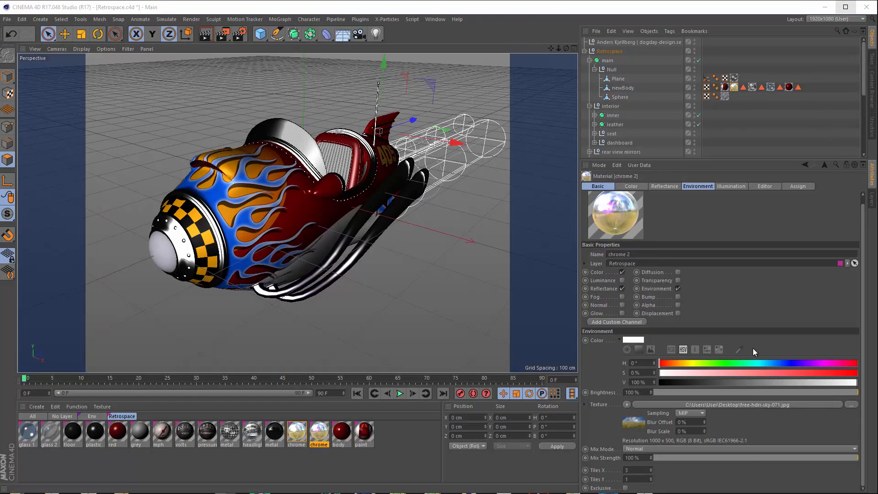
Tint chrome 2's environment color red with 63% saturation and lower the texture's mix strength to 53%
left_click_drag(786, 373, 780, 375)
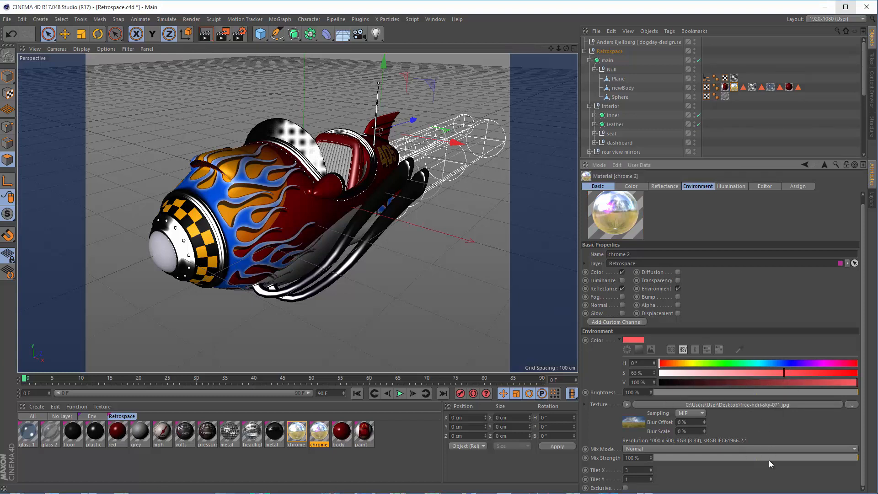
left_click_drag(772, 457, 768, 457)
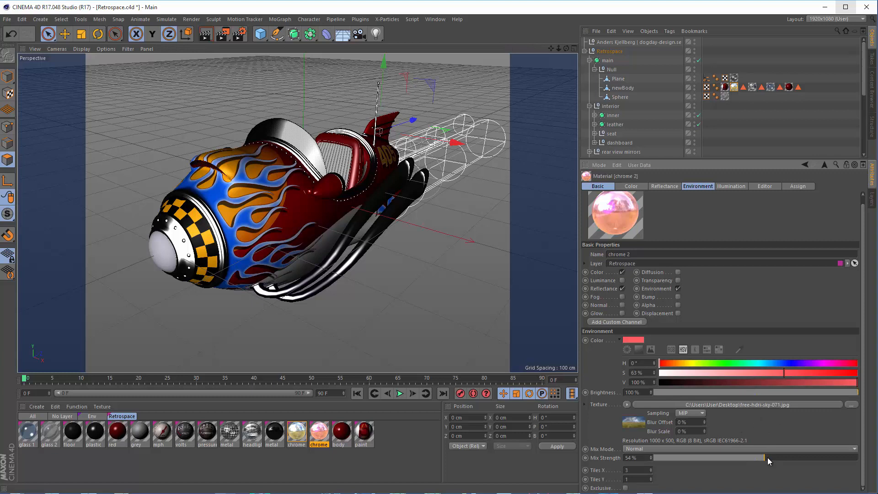
Export the scene with the tinted chrome 2 material as a PDF, replacing the existing Retrospace.pdf
left_click(7, 19)
mouse_move(85, 184)
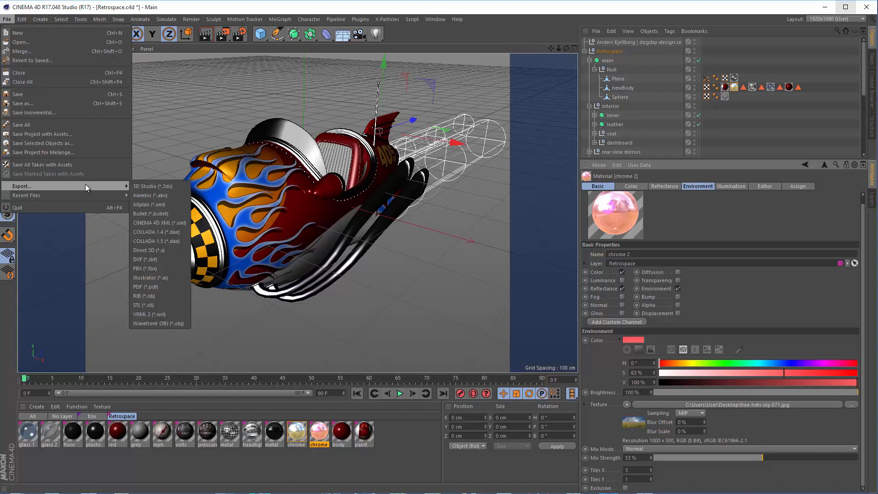
left_click(175, 285)
left_click(470, 406)
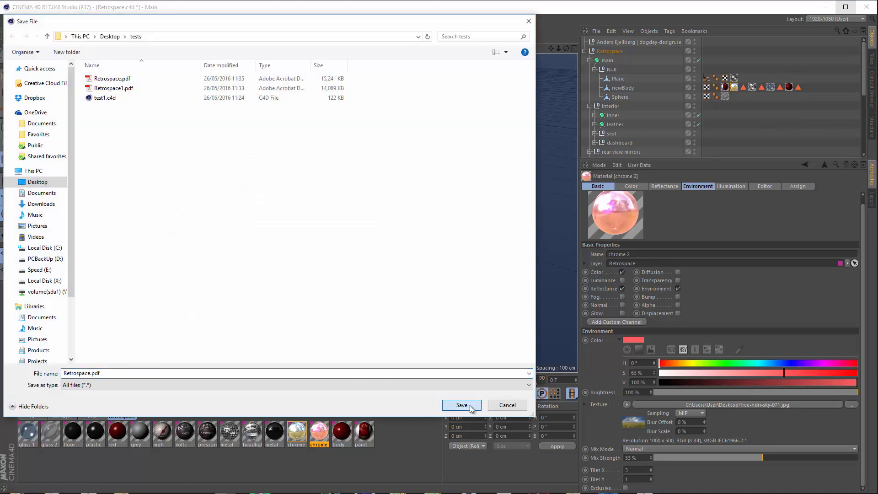
left_click(464, 269)
left_click(452, 361)
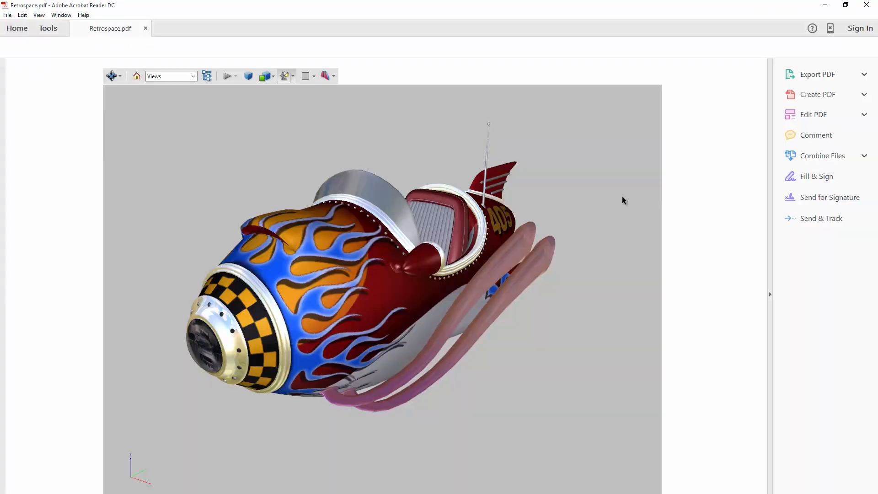
Orbit the re-exported model in Acrobat Reader to inspect the tinted exhaust pipes from the side, above and front
mouse_move(471, 254)
left_mouse_down()
mouse_move(544, 267)
mouse_move(465, 282)
mouse_move(430, 314)
mouse_move(429, 247)
mouse_move(588, 244)
mouse_move(366, 265)
mouse_move(368, 287)
mouse_move(331, 251)
left_mouse_up()
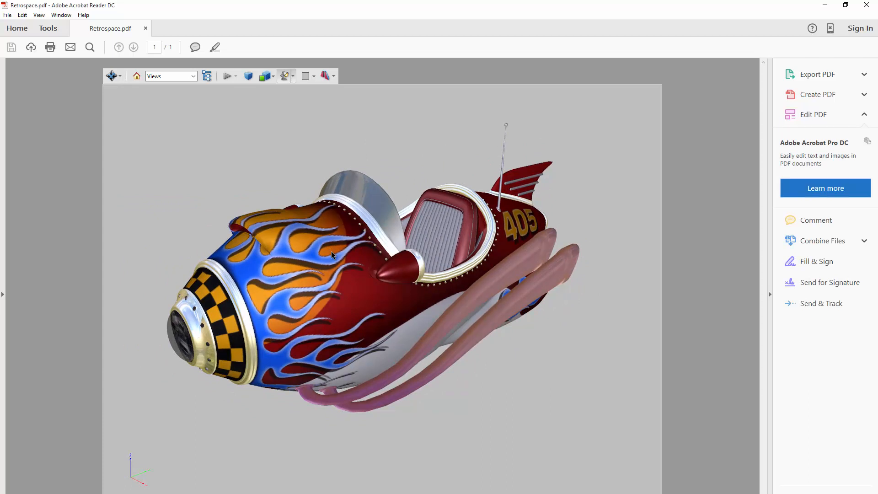
left_click_drag(331, 251, 325, 246)
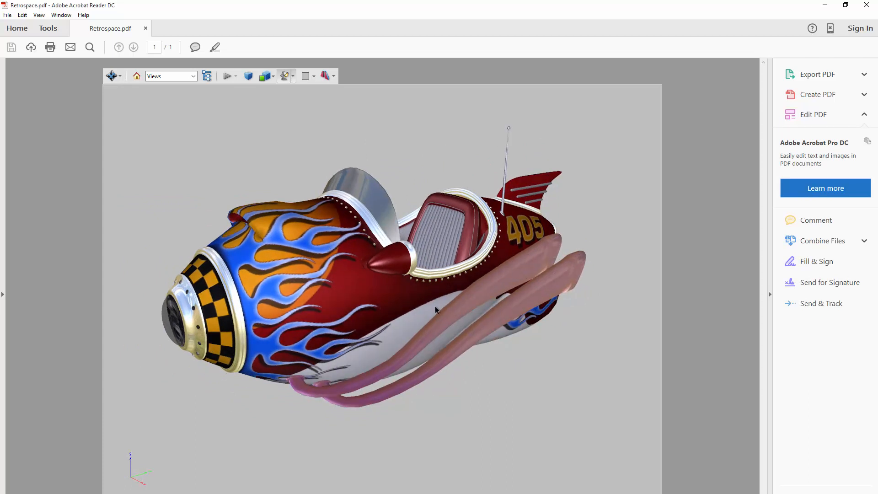
left_click_drag(401, 355, 401, 325)
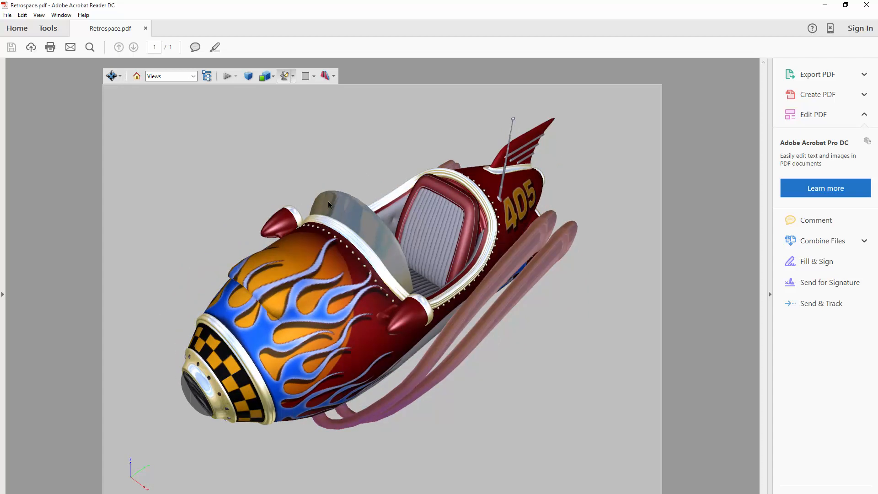
mouse_move(330, 299)
left_mouse_down()
mouse_move(293, 222)
mouse_move(391, 268)
mouse_move(421, 251)
mouse_move(309, 232)
mouse_move(568, 241)
mouse_move(395, 243)
mouse_move(407, 256)
left_mouse_up()
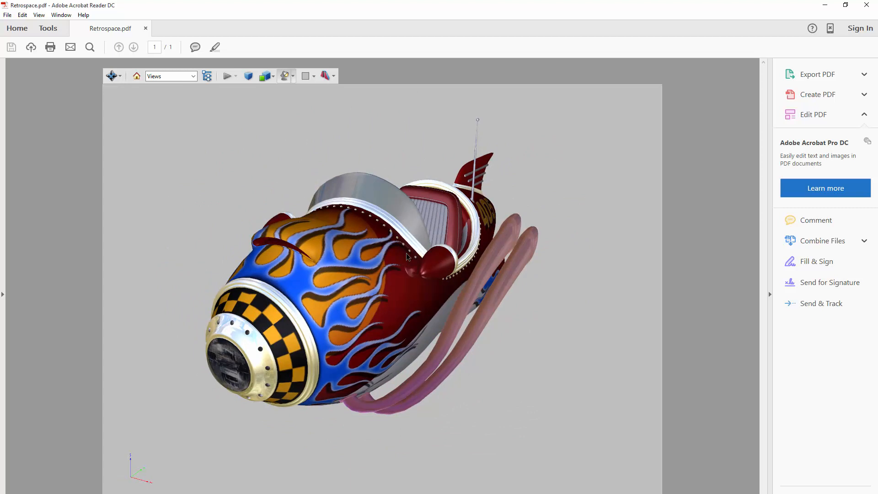
left_click_drag(454, 273, 433, 276)
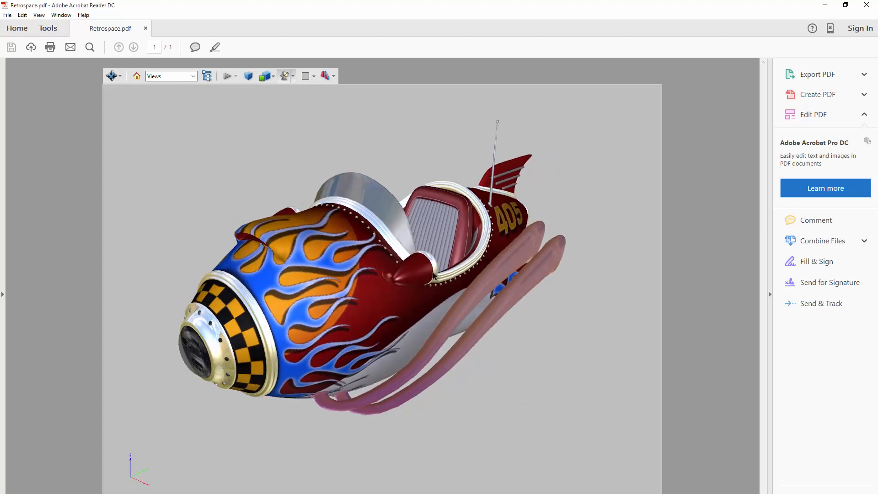